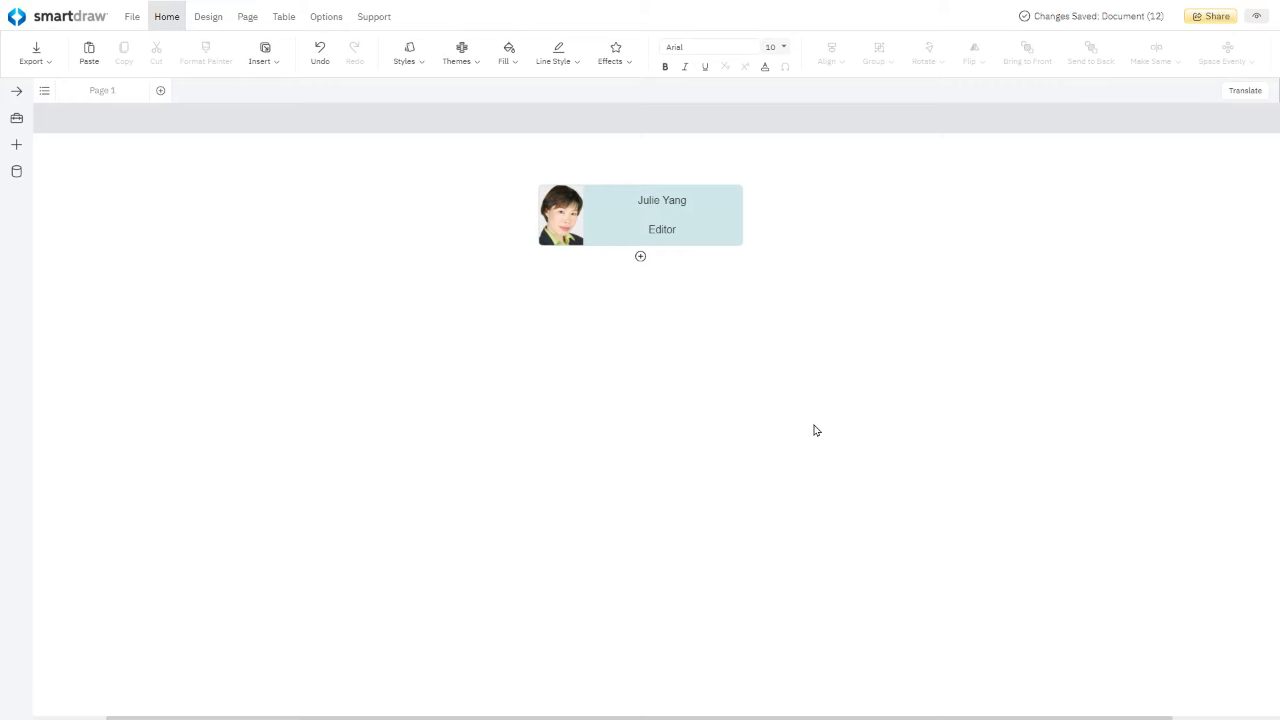
- Expand the editor's four direct reports and the Managing Editor and Director of Sales teams
left_click(640, 256)
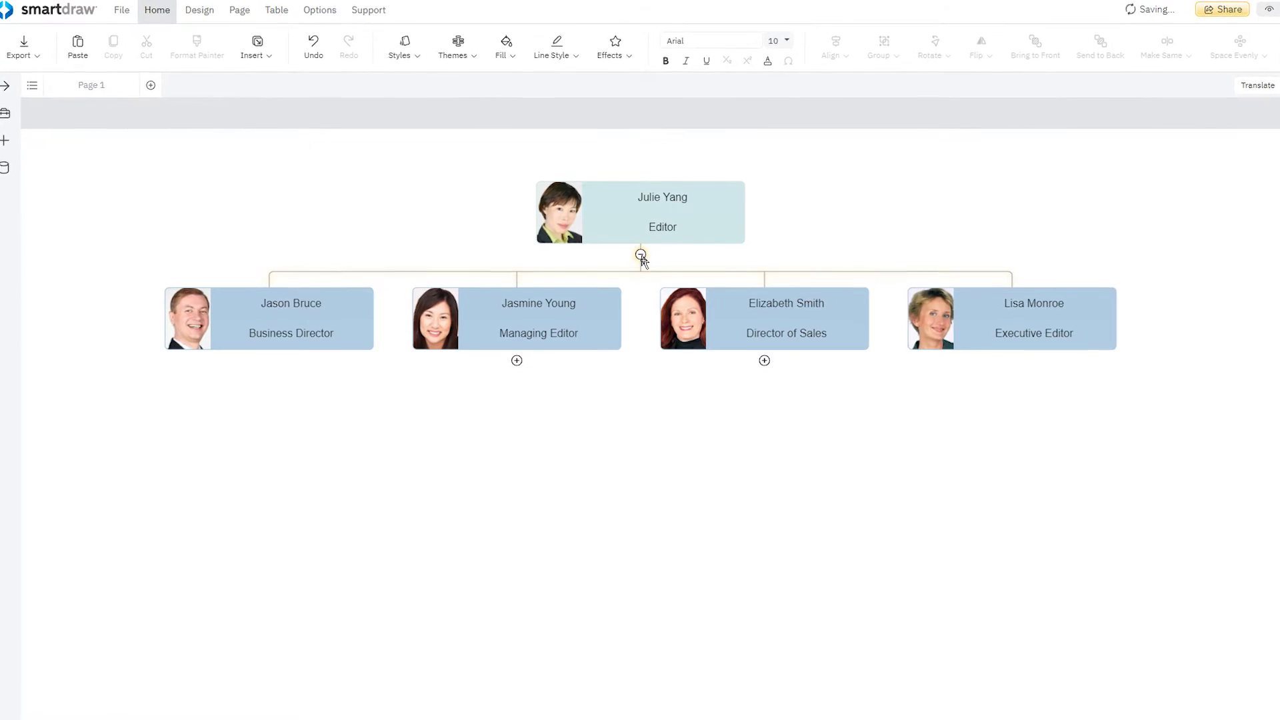
left_click(515, 361)
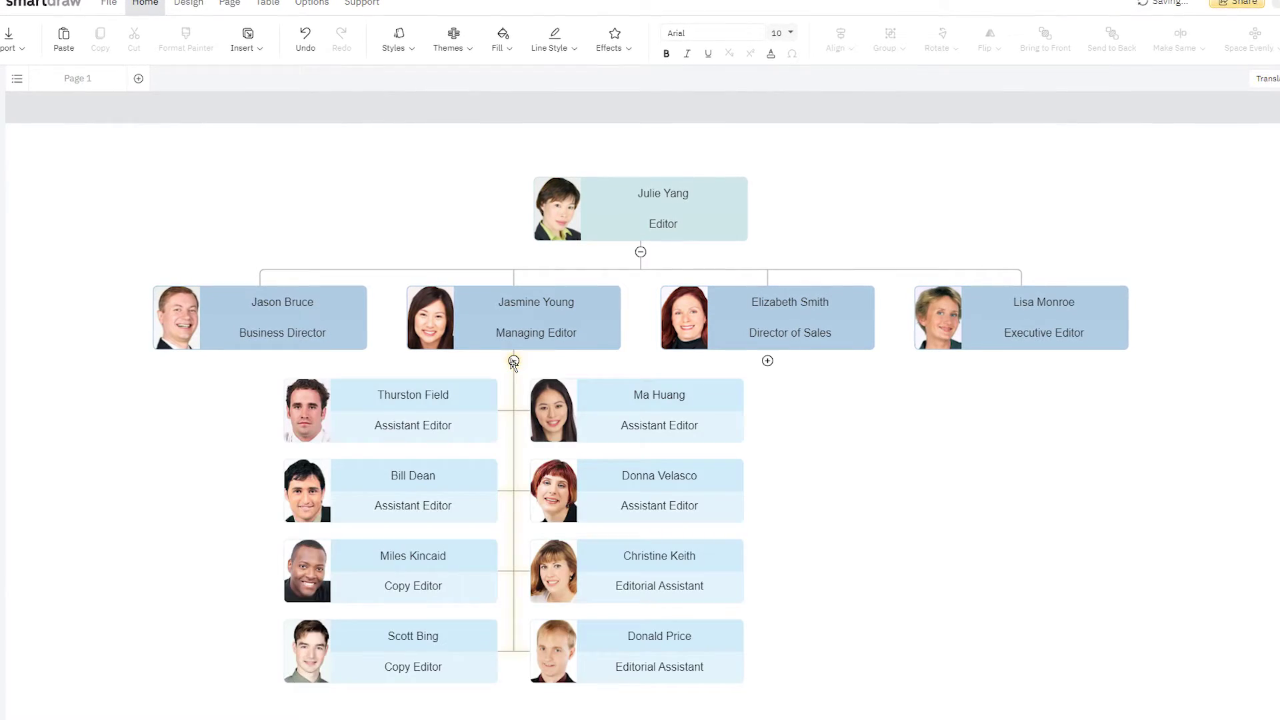
left_click(768, 361)
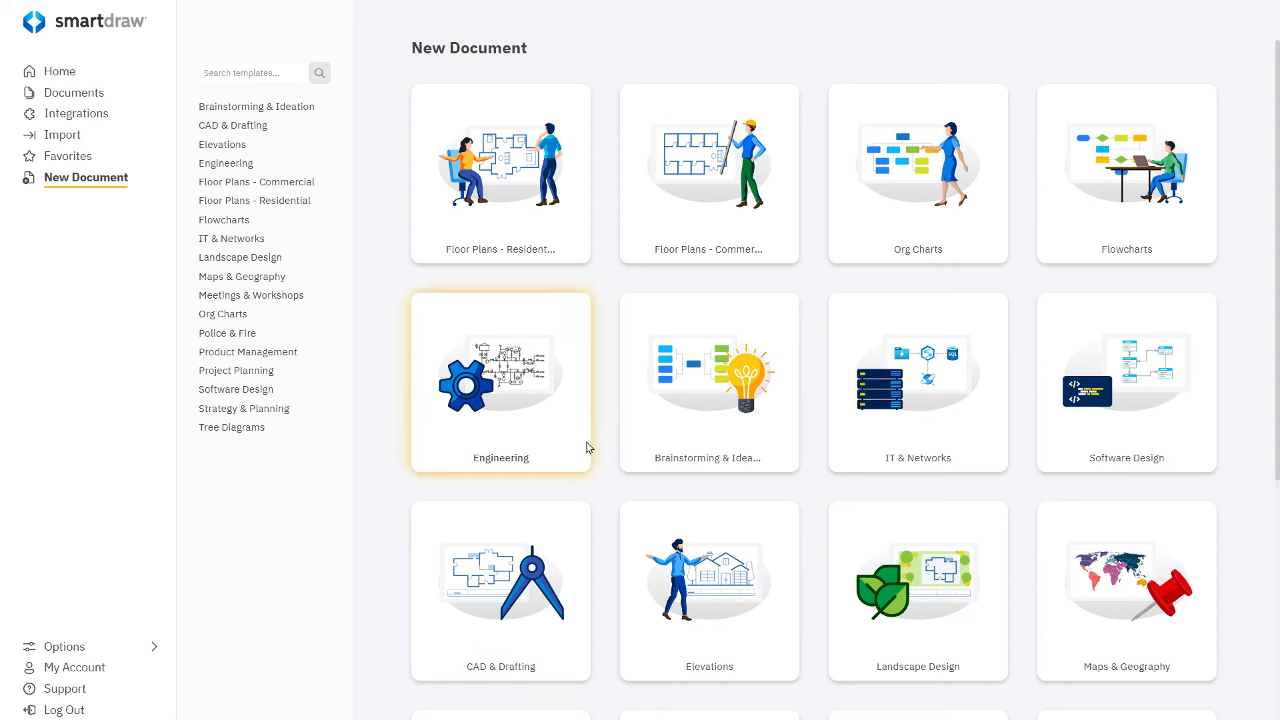
- Start an Org Charts template document with a Manager over three Employee boxes
left_click(903, 207)
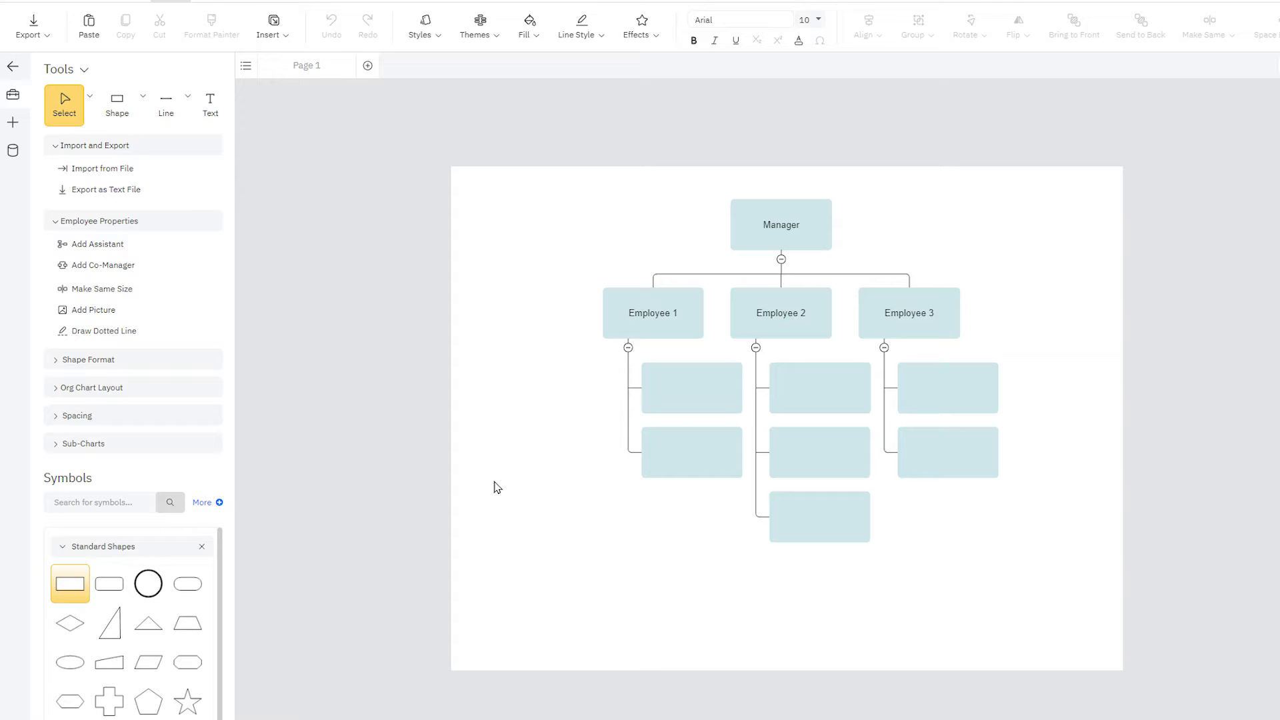
left_click(11, 124)
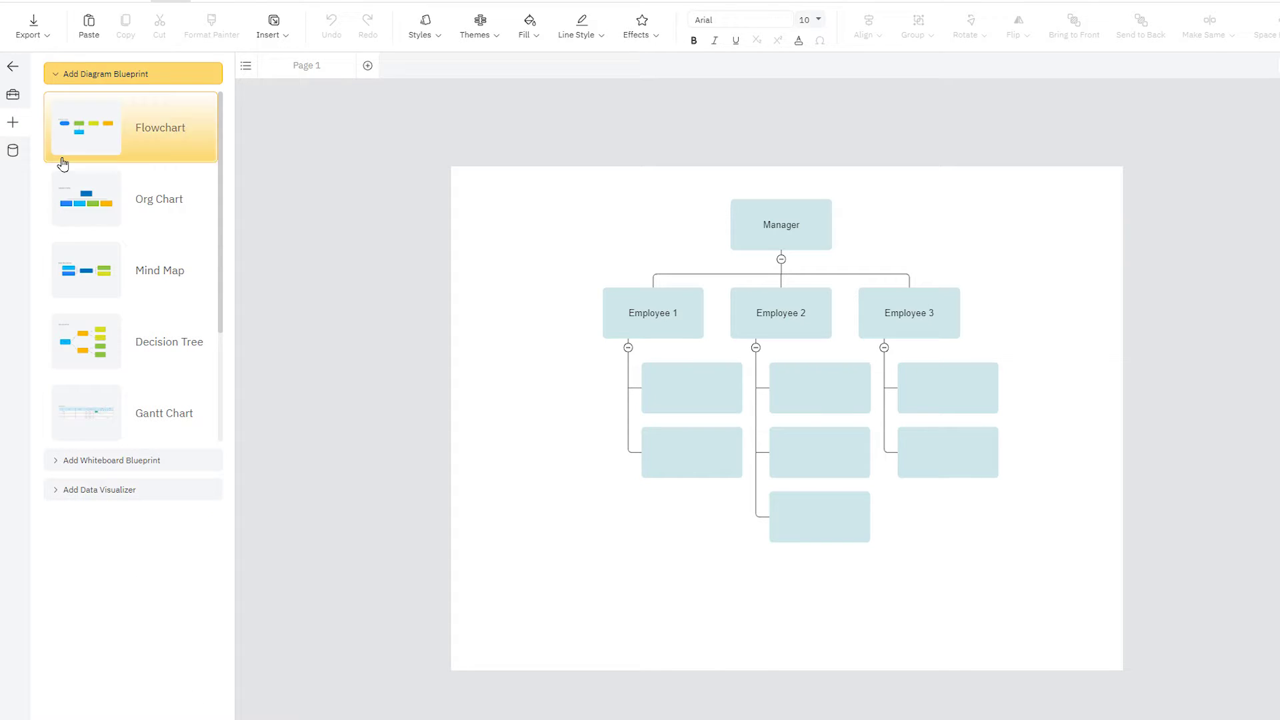
mouse_move(161, 202)
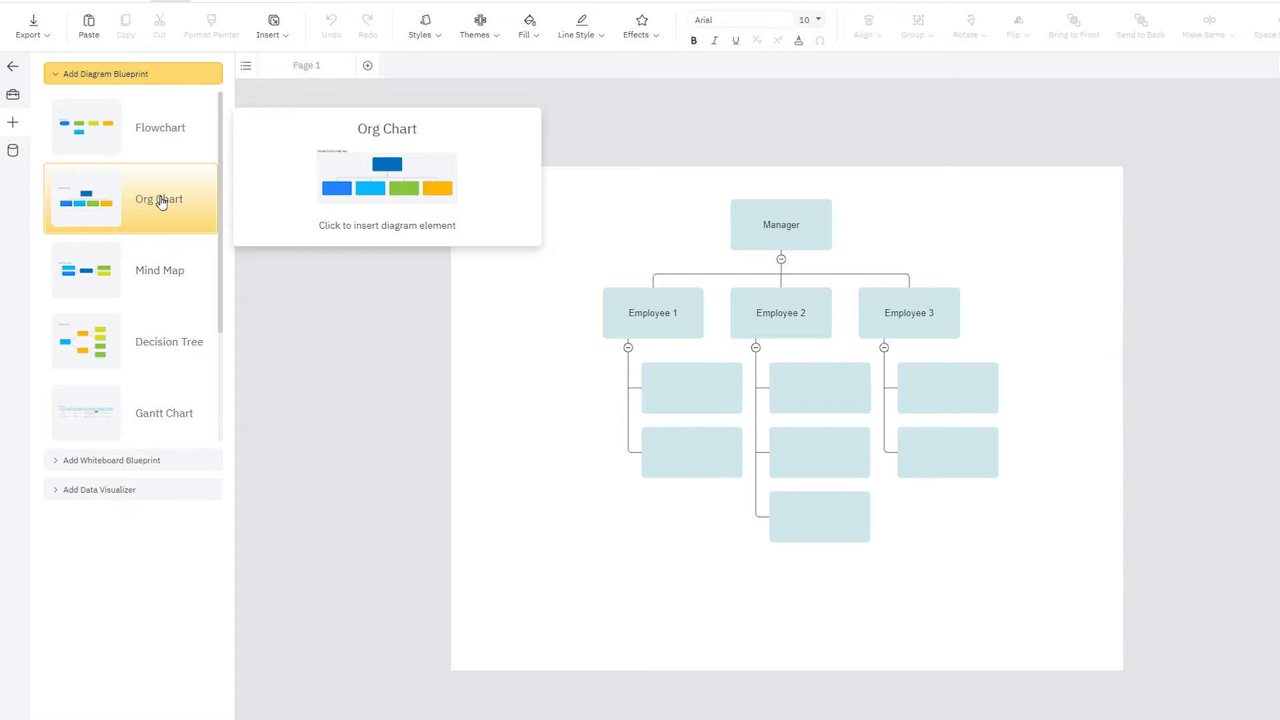
left_click(10, 97)
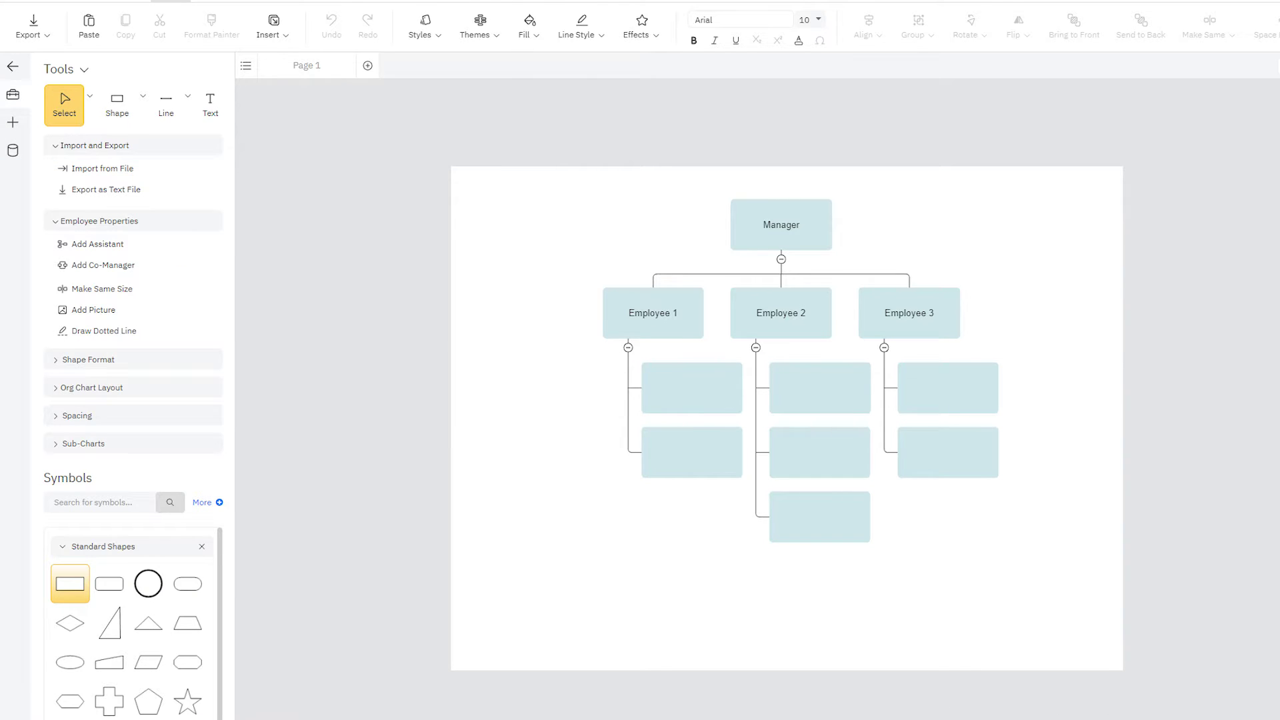
- Zoom in and select the Manager, Employee 2 and empty sub-box to inspect them
scroll(802, 362, "up", 3)
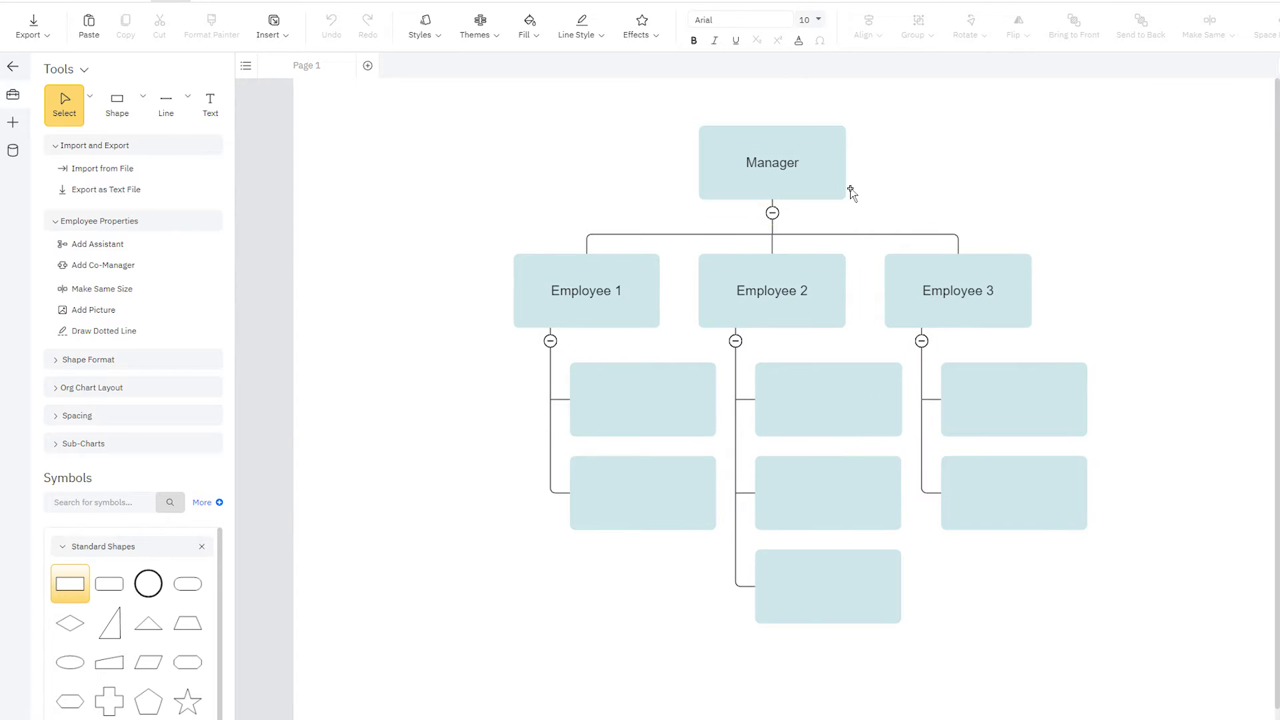
left_click(817, 185)
left_click(803, 276)
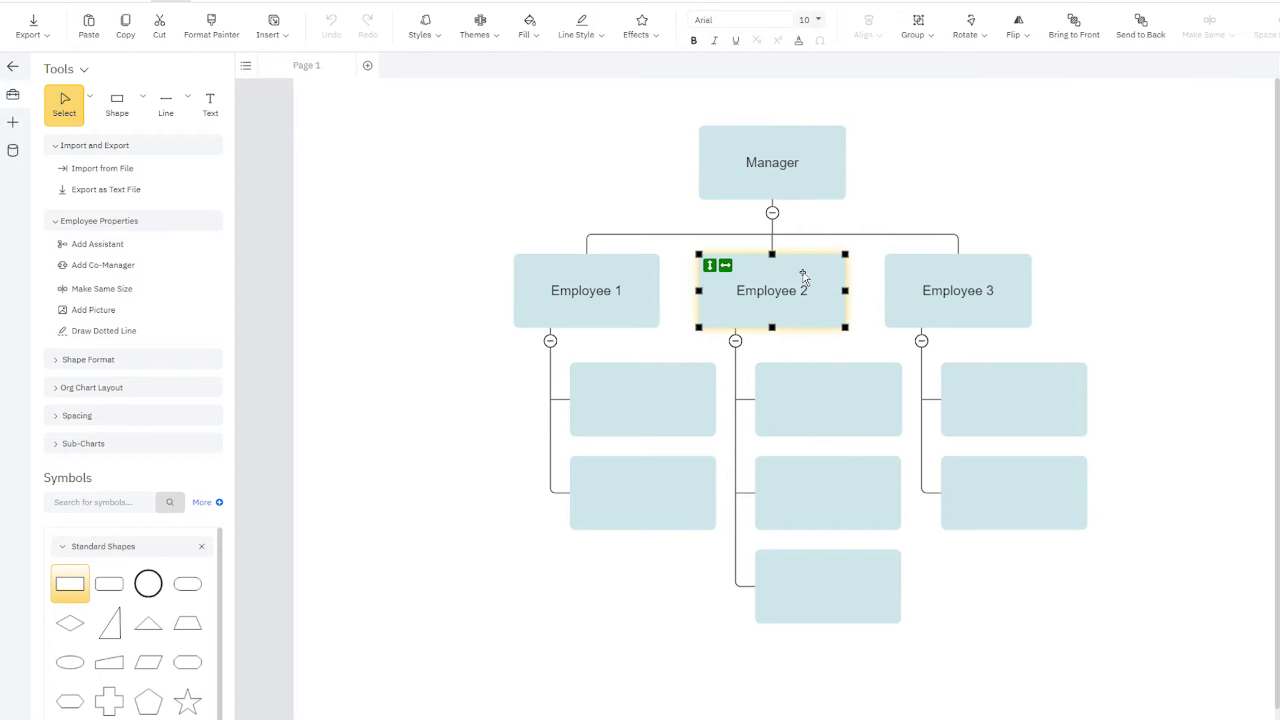
left_click(834, 406)
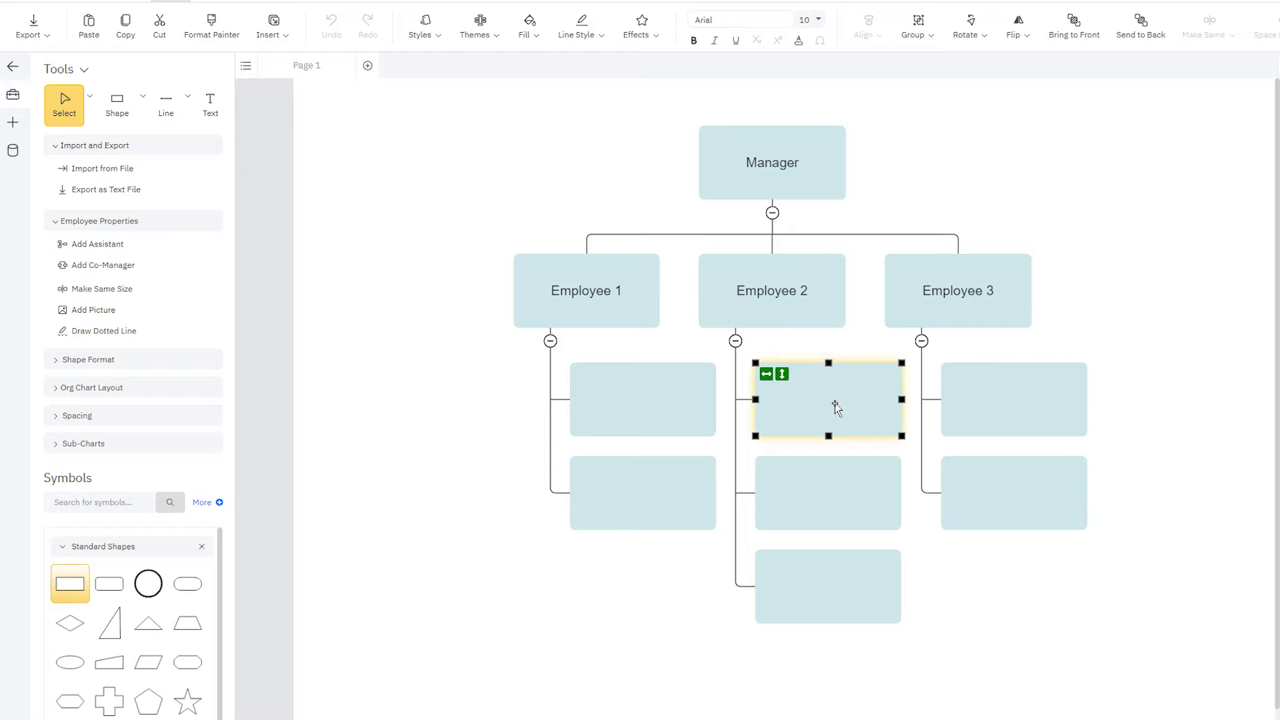
- Retitle the top box 'President' with the holder's name, and the next box 'VP Marketing'
left_click(798, 181)
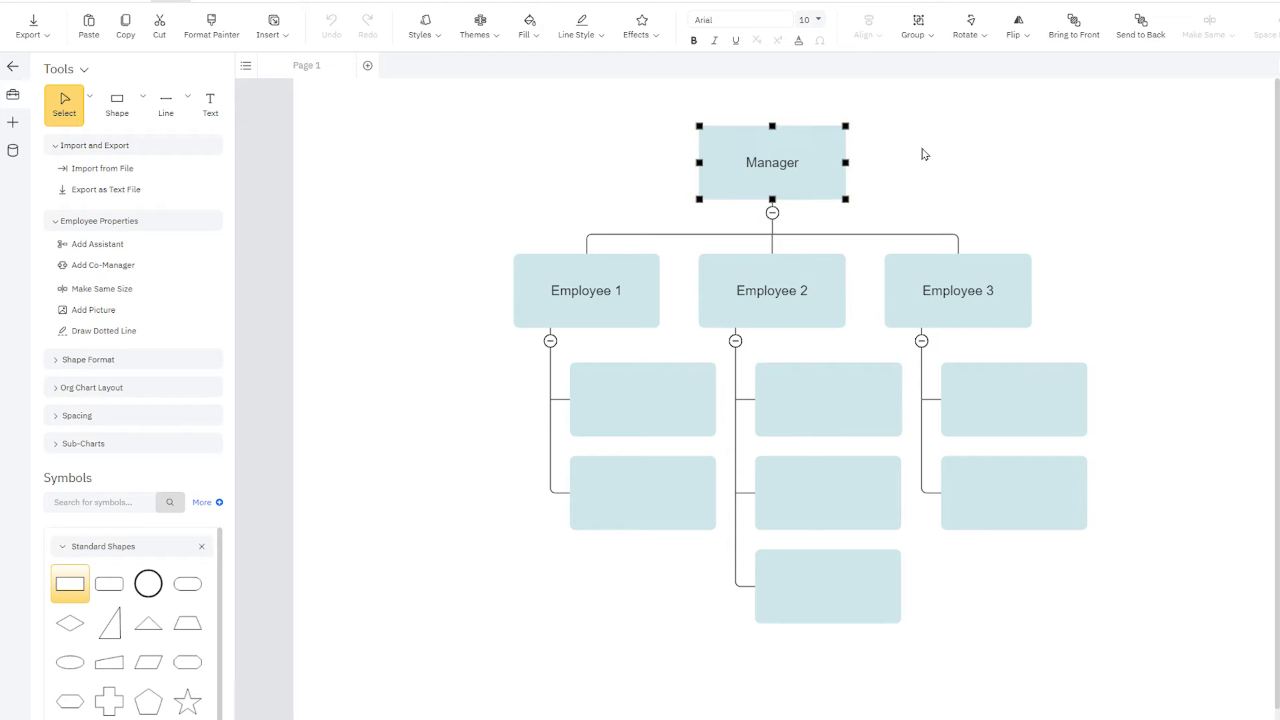
type("President")
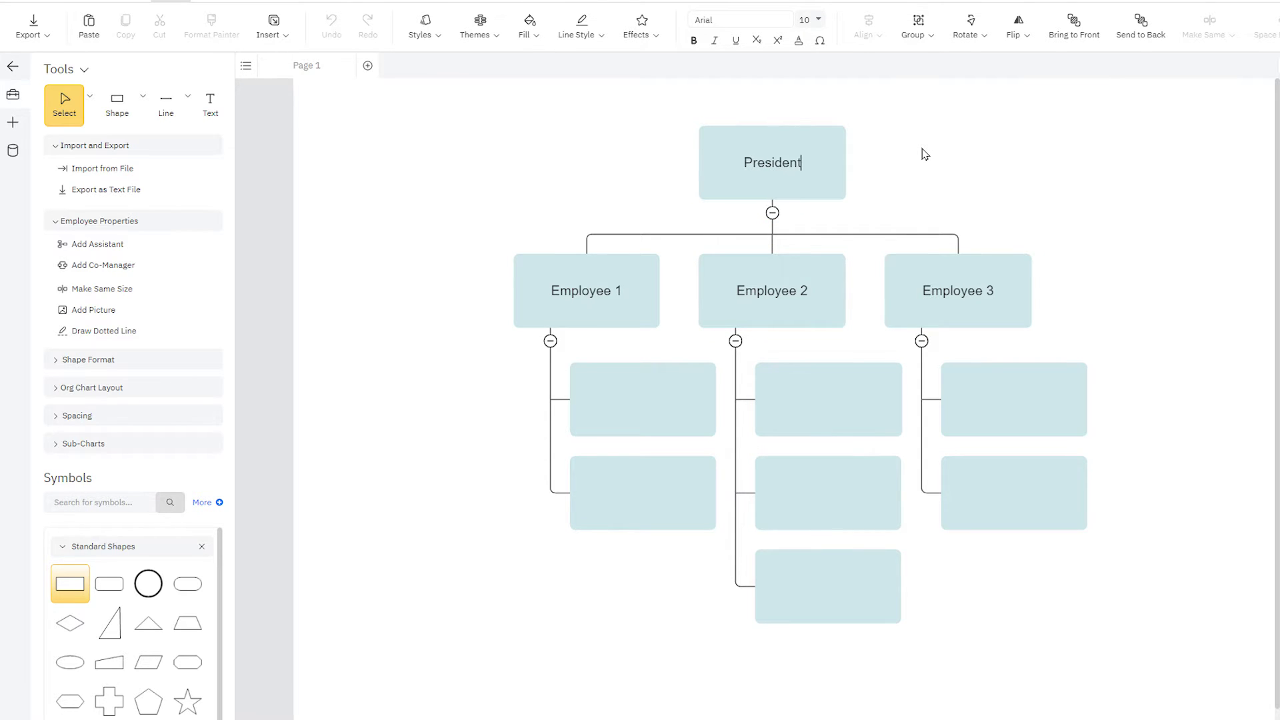
key("Return")
type("John Smith")
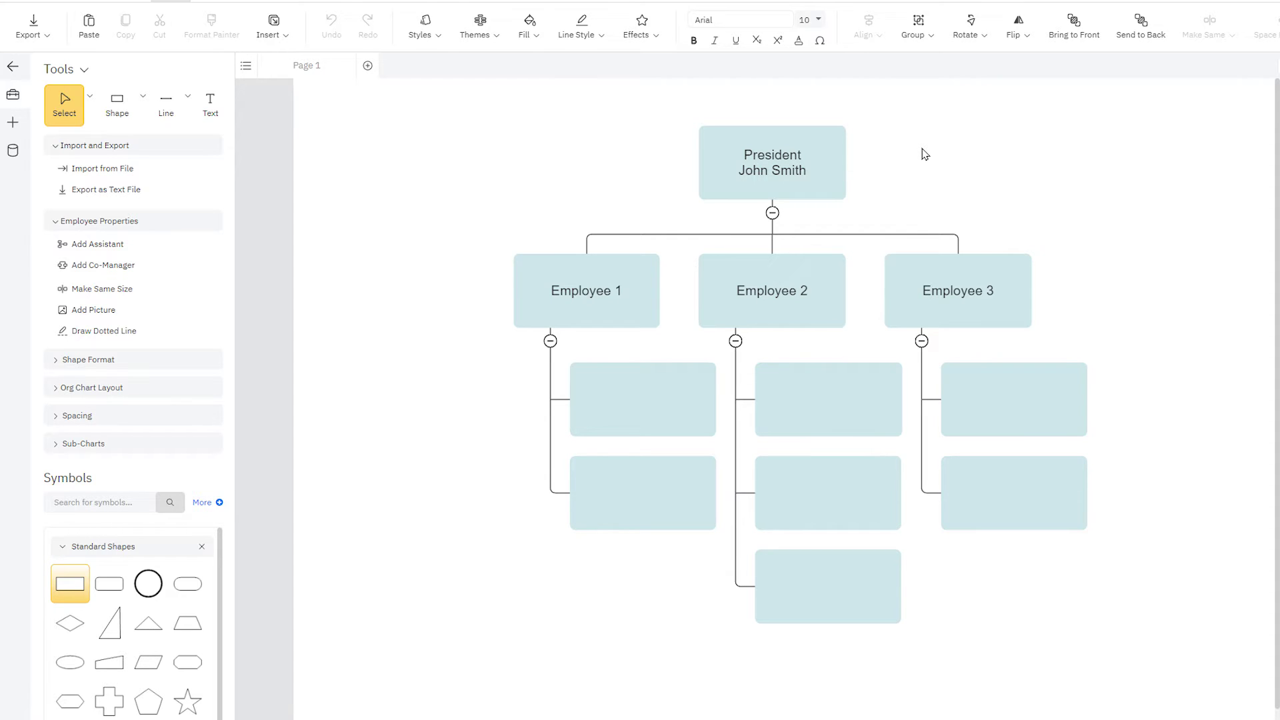
key("Tab")
type("VP Marketing")
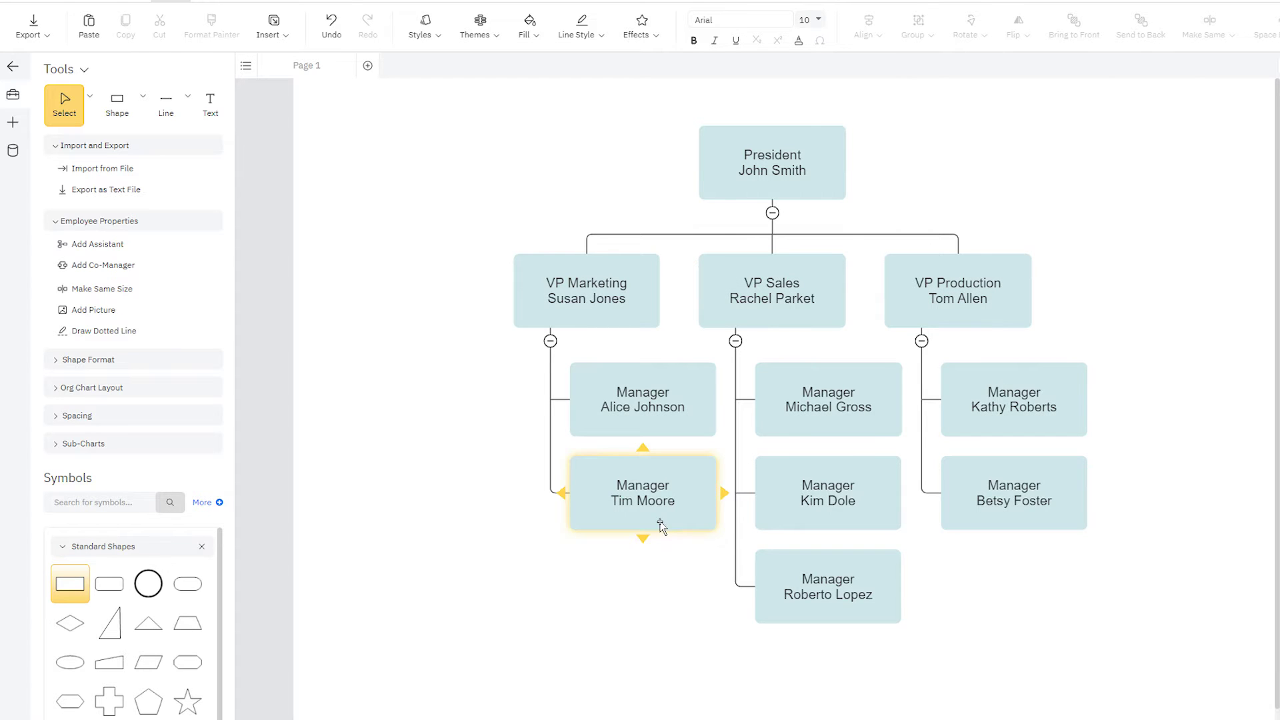
- Add blank report boxes to the Marketing and Sales teams
left_click(647, 539)
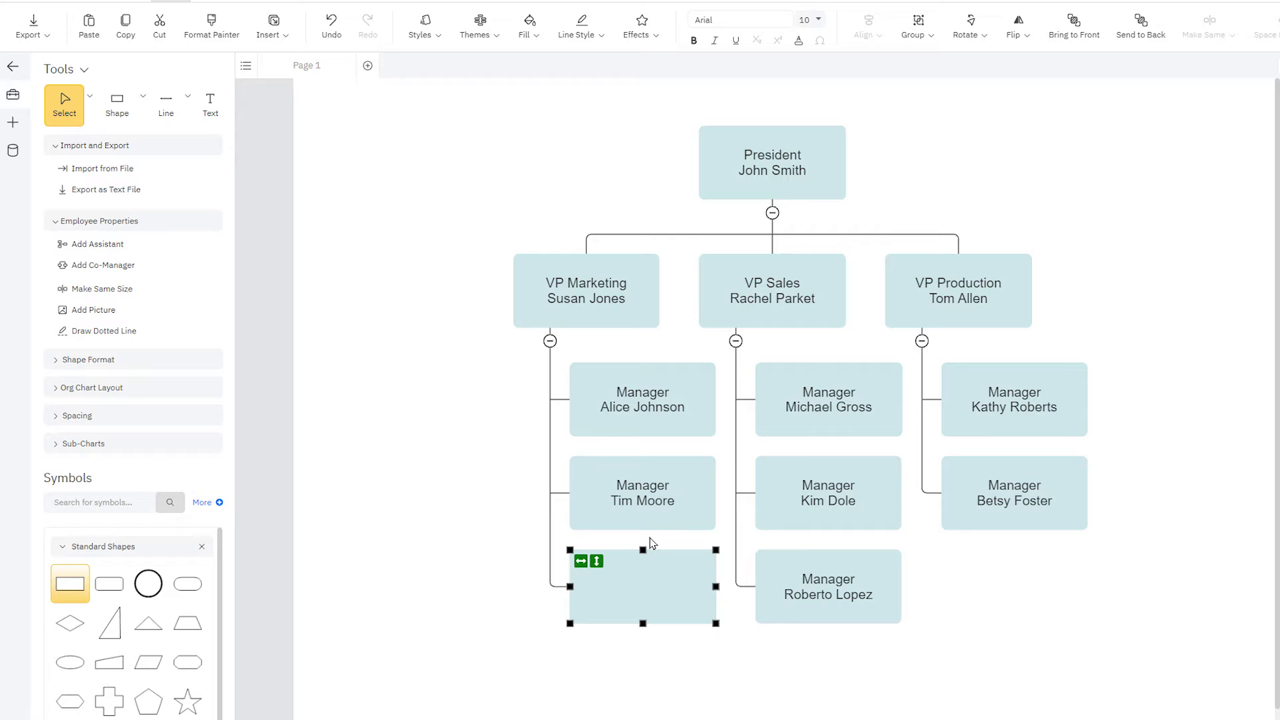
mouse_move(819, 460)
left_click(829, 445)
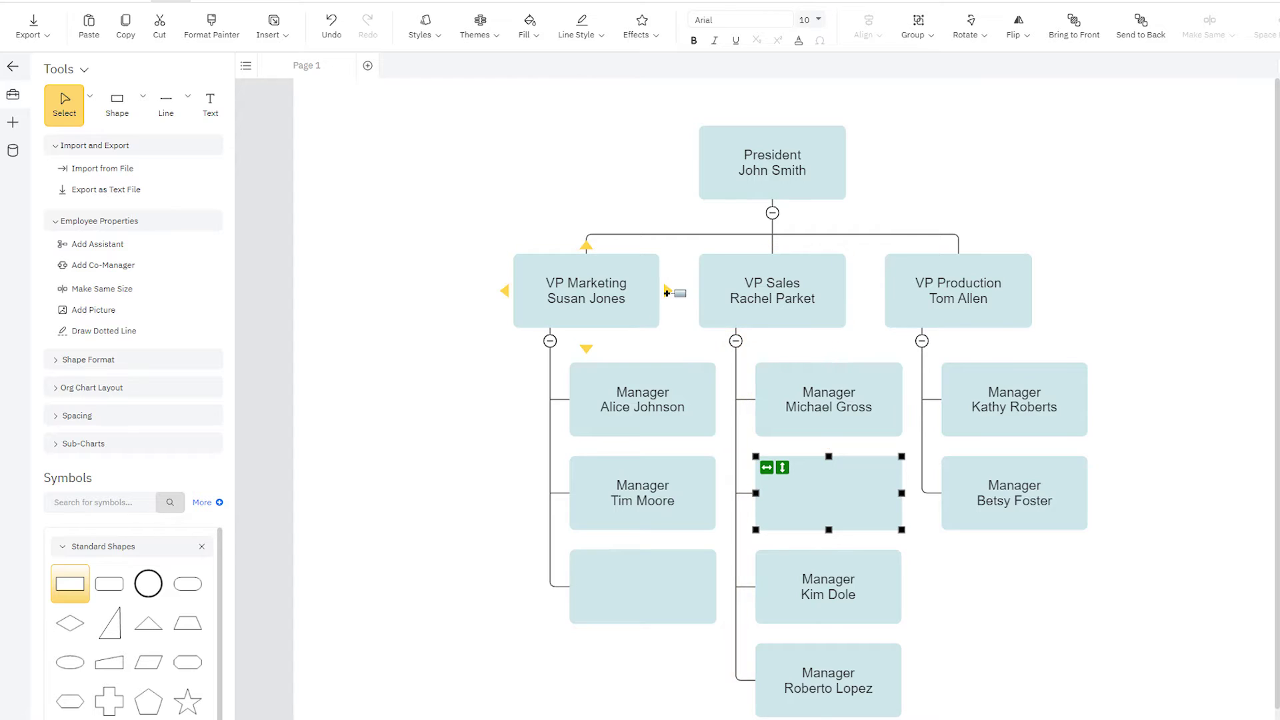
- Add a blank VP box, delete its blank subordinates, and move it under VP Marketing
left_click(667, 292)
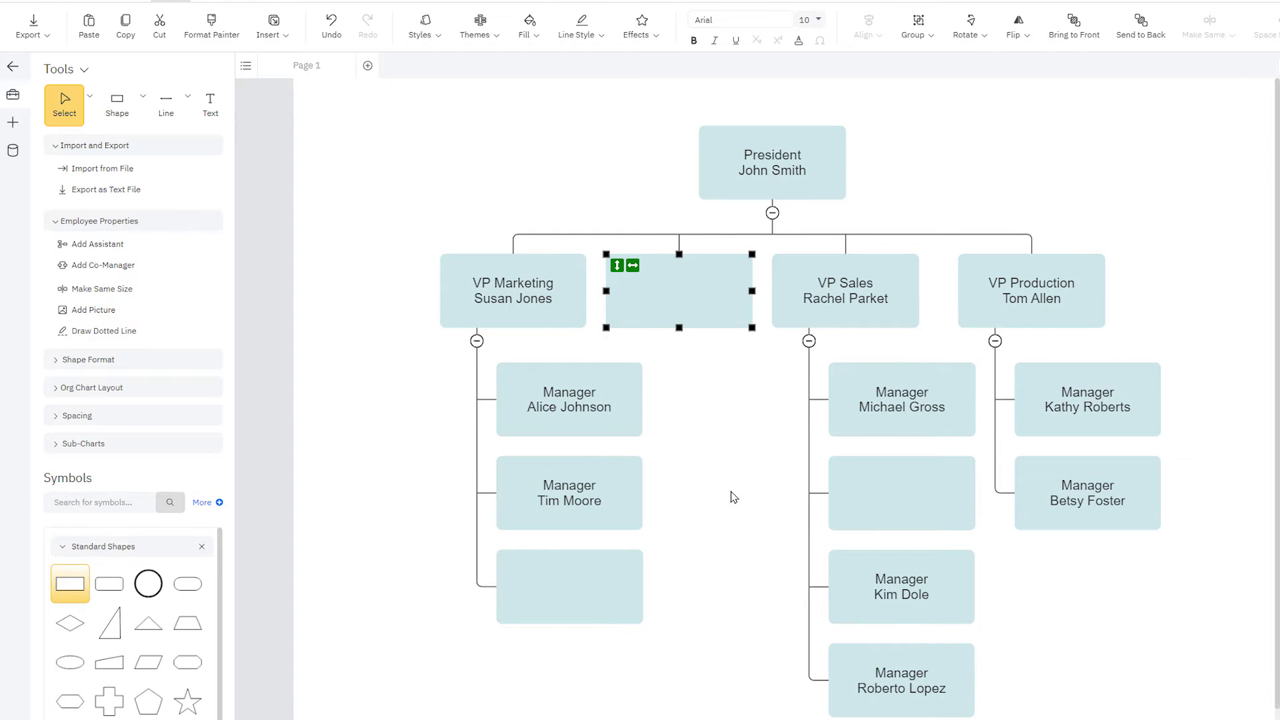
key("ctrl+Down")
key("ctrl+Down")
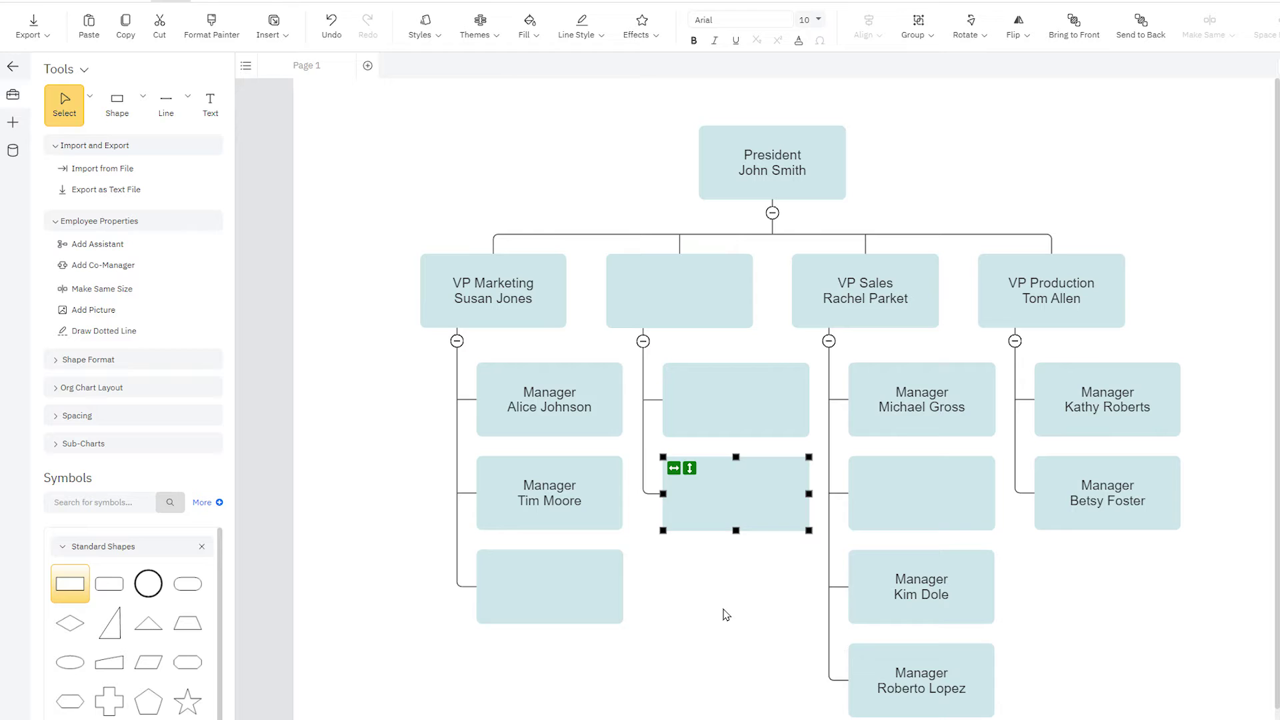
key("Delete")
key("Delete")
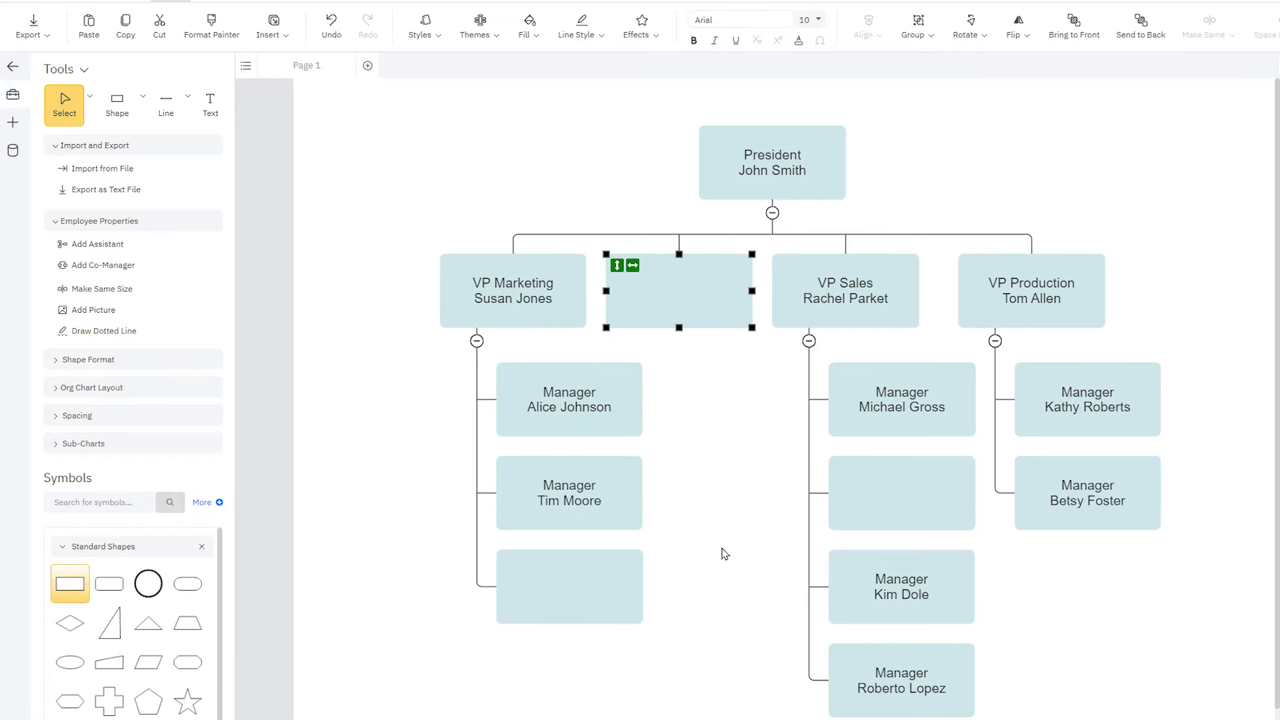
left_click_drag(704, 300, 1047, 462)
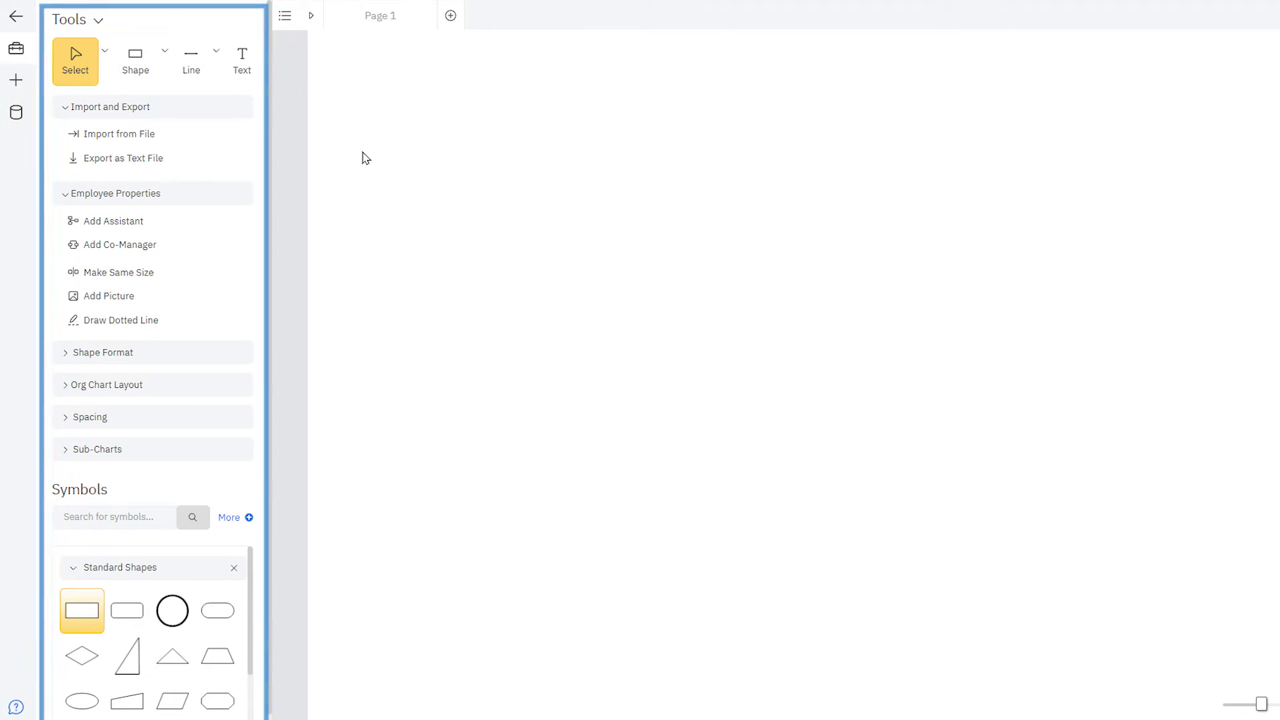
- Import 'Vantage Inc - Org Chart.csv' as a local file, match columns, and build the chart
left_click(222, 138)
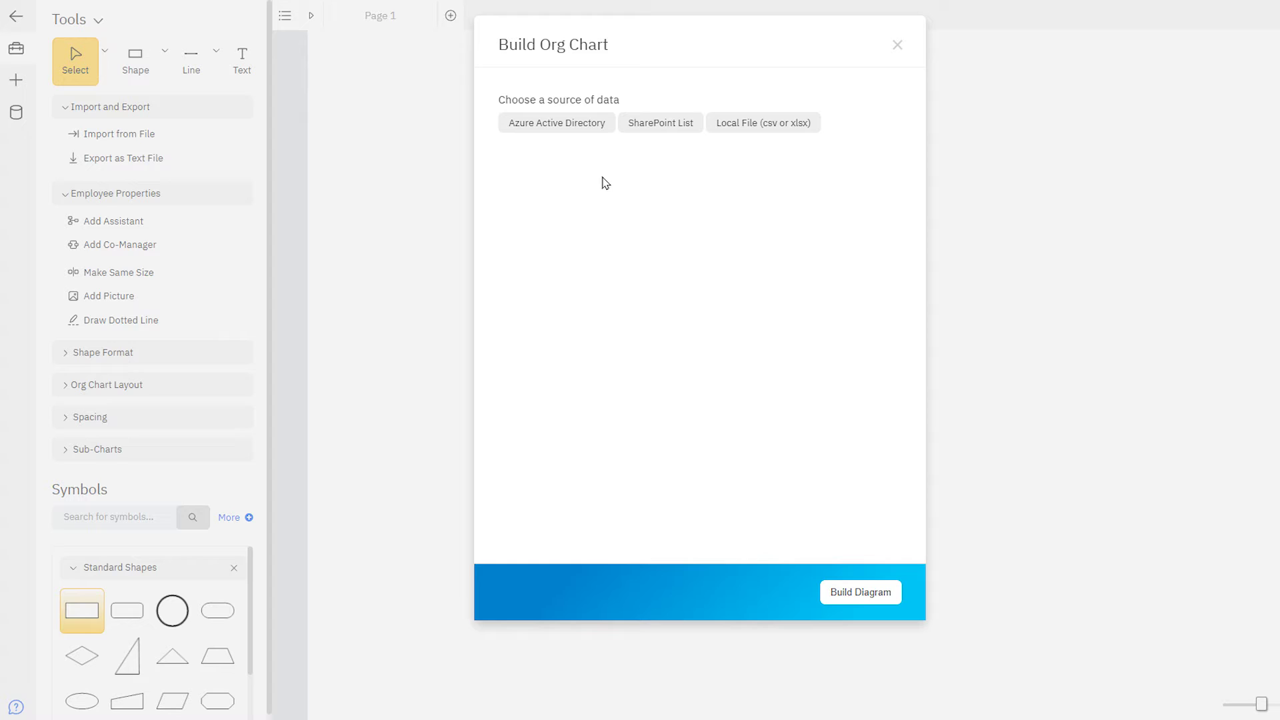
left_click(749, 126)
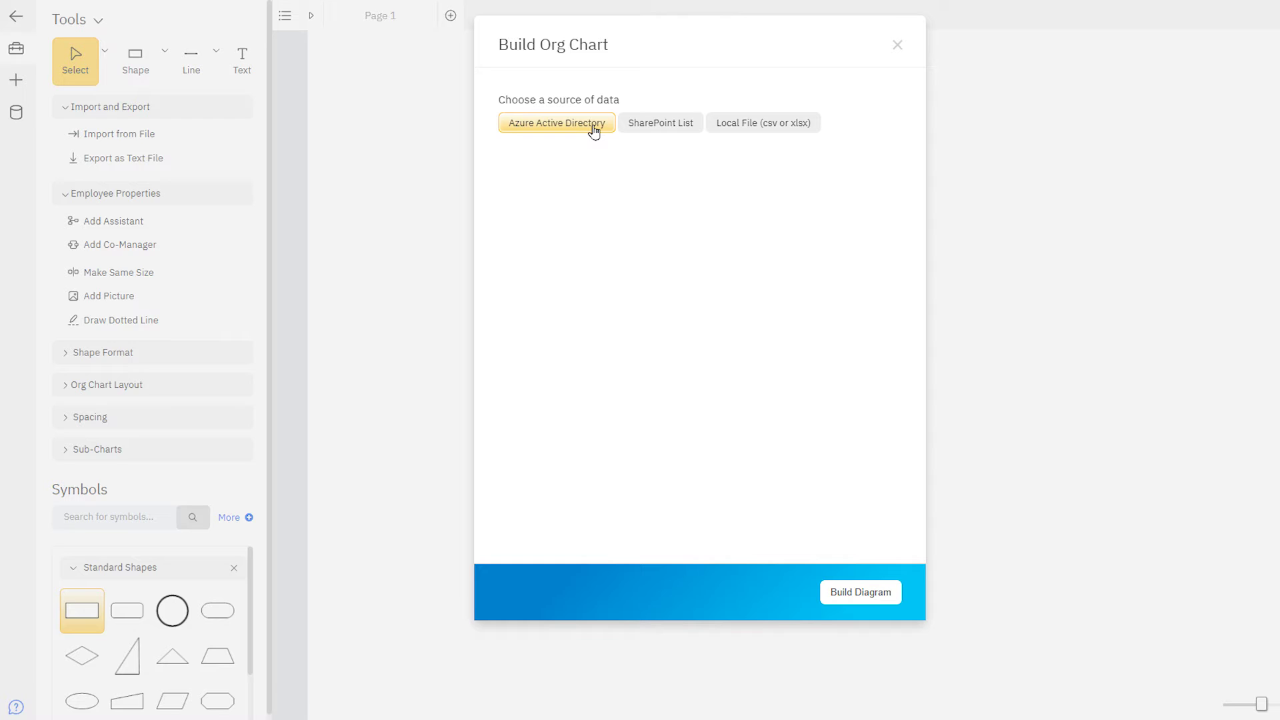
left_click(751, 125)
left_click(568, 265)
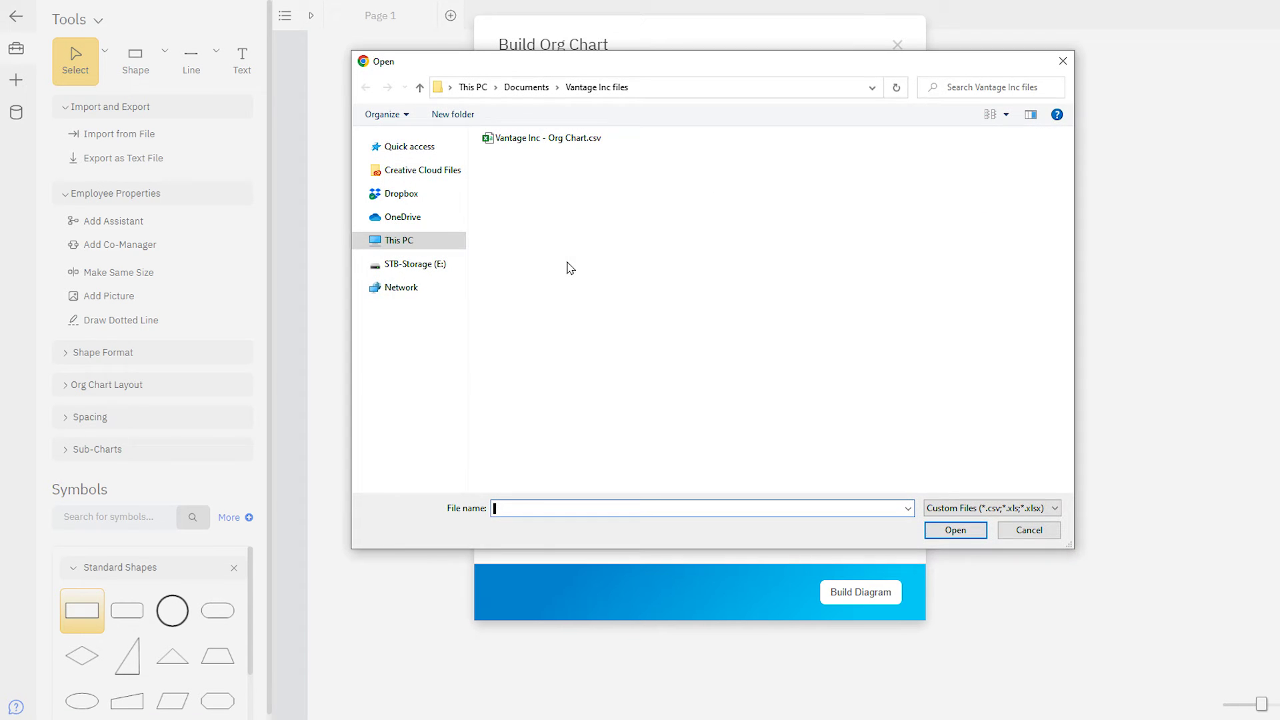
left_click(579, 140)
double_click(578, 140)
left_click(690, 313)
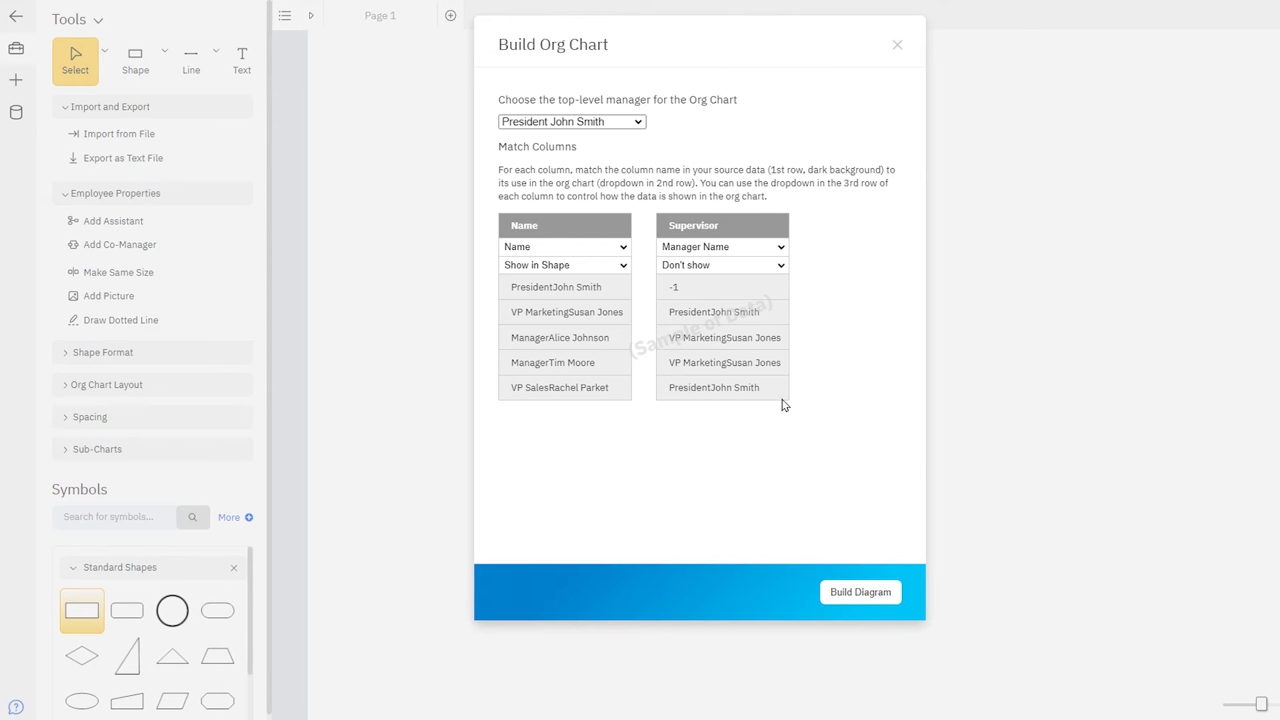
left_click(861, 594)
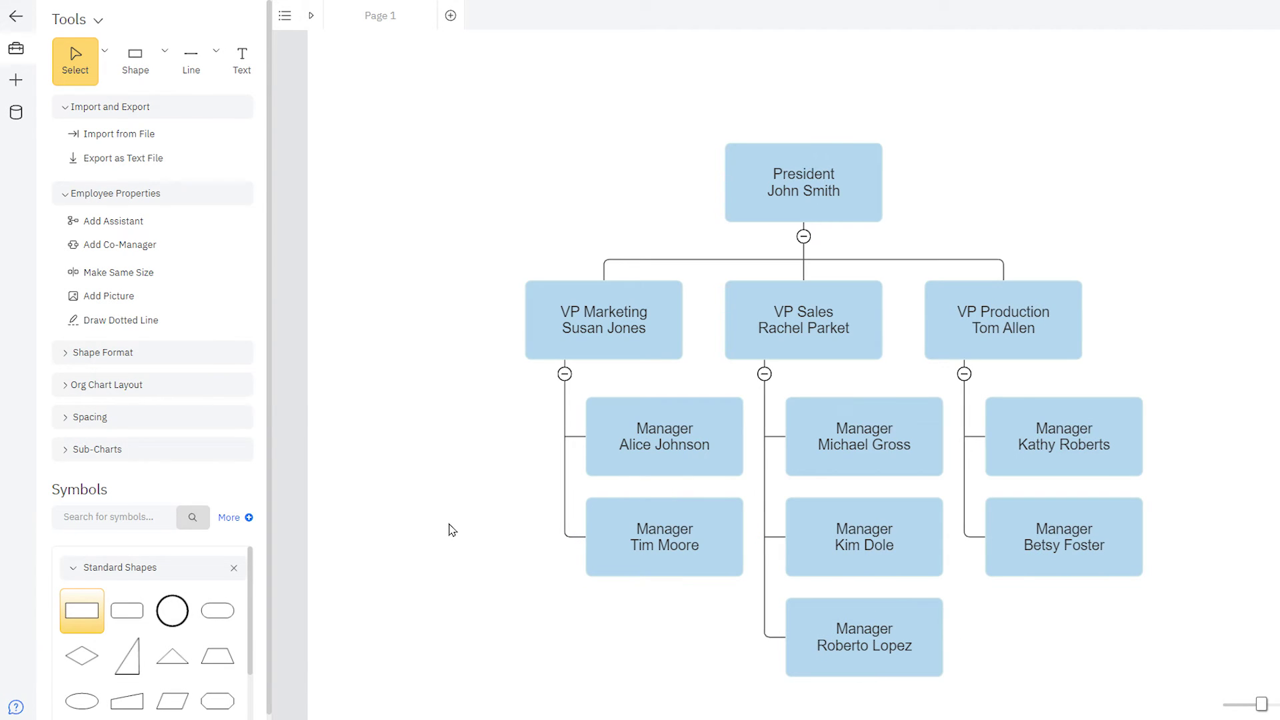
- Export the chart data as a text file and add an assistant to the President
left_click(218, 160)
left_click(864, 179)
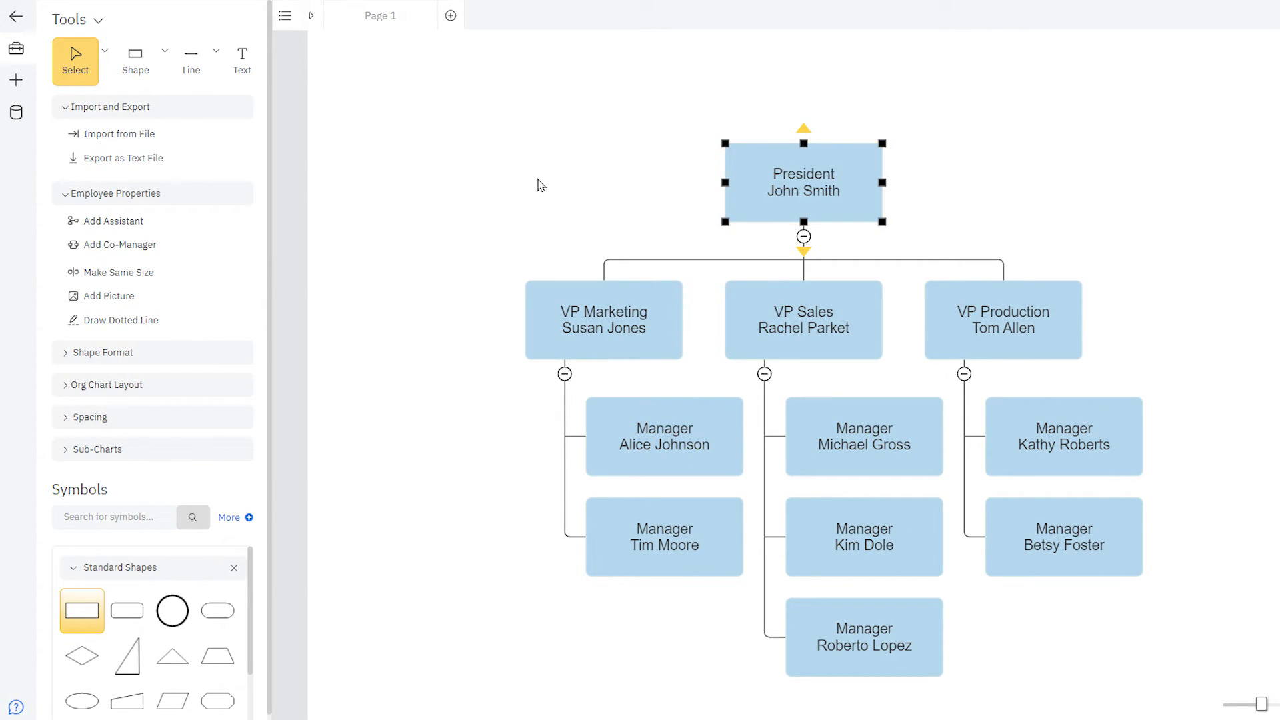
left_click(186, 226)
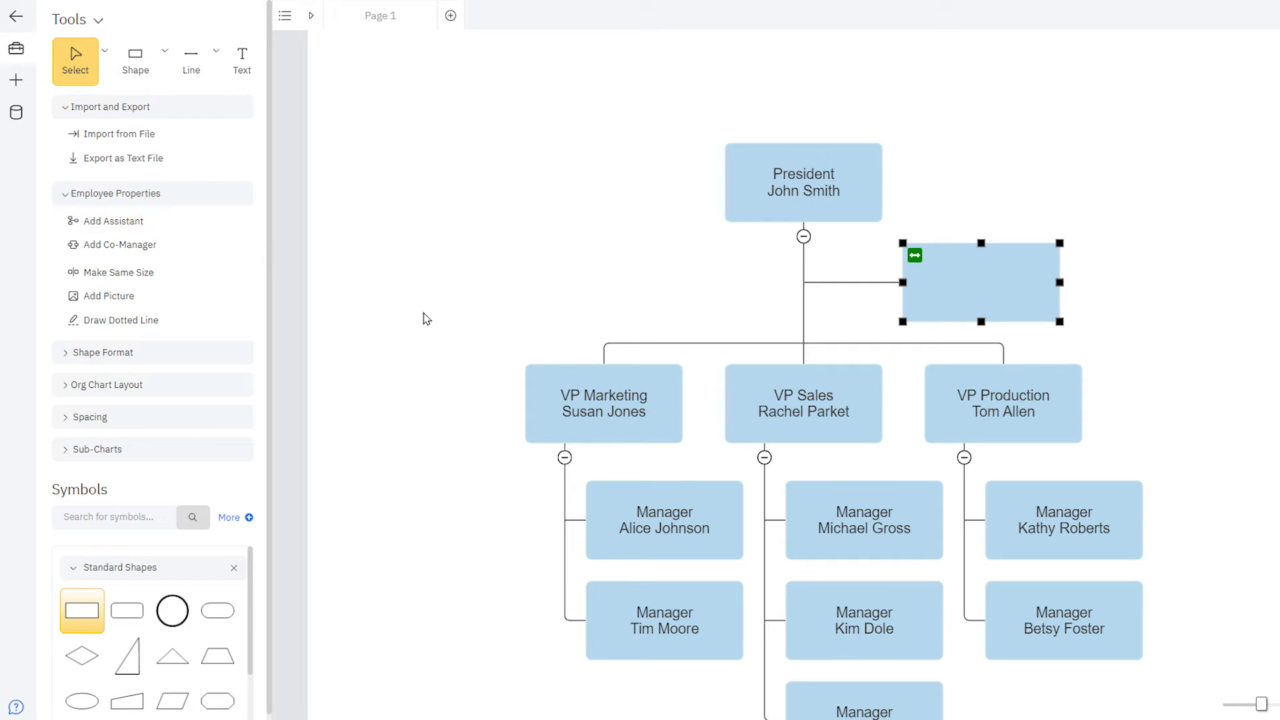
- Add a co-manager beside VP Marketing and make all chart boxes the same size
left_click(563, 374)
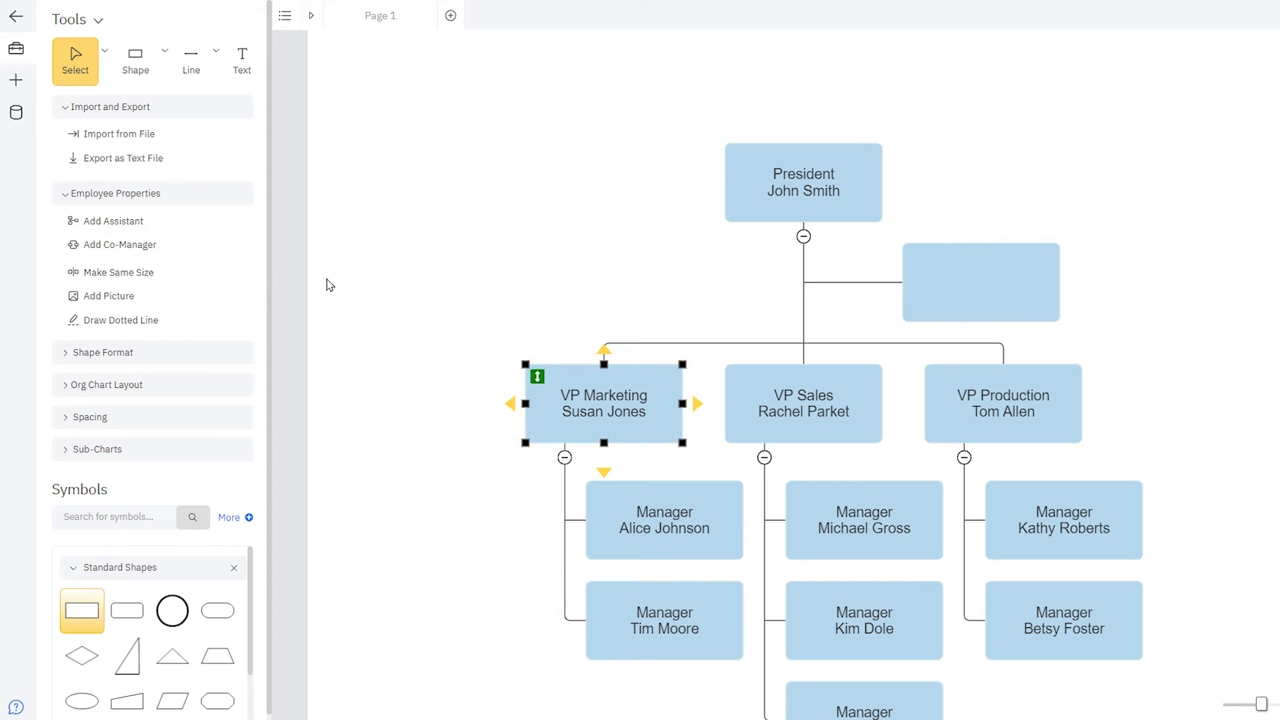
left_click(226, 248)
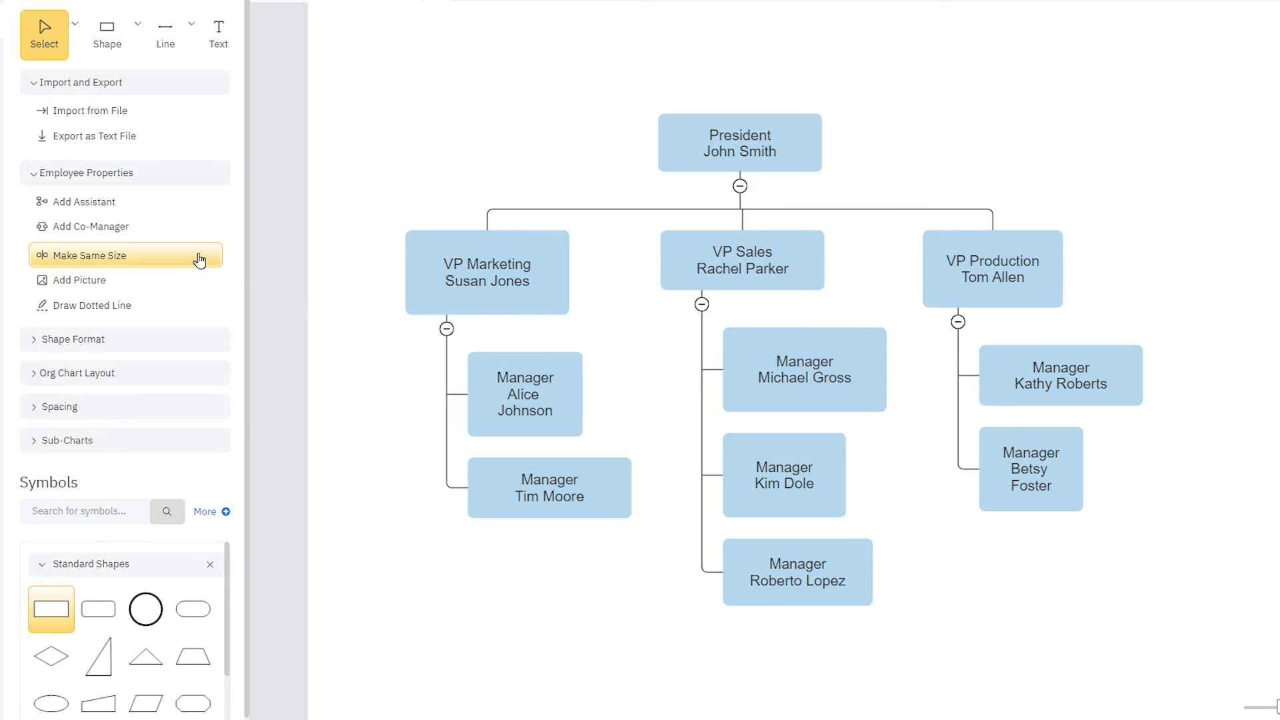
left_click(200, 260)
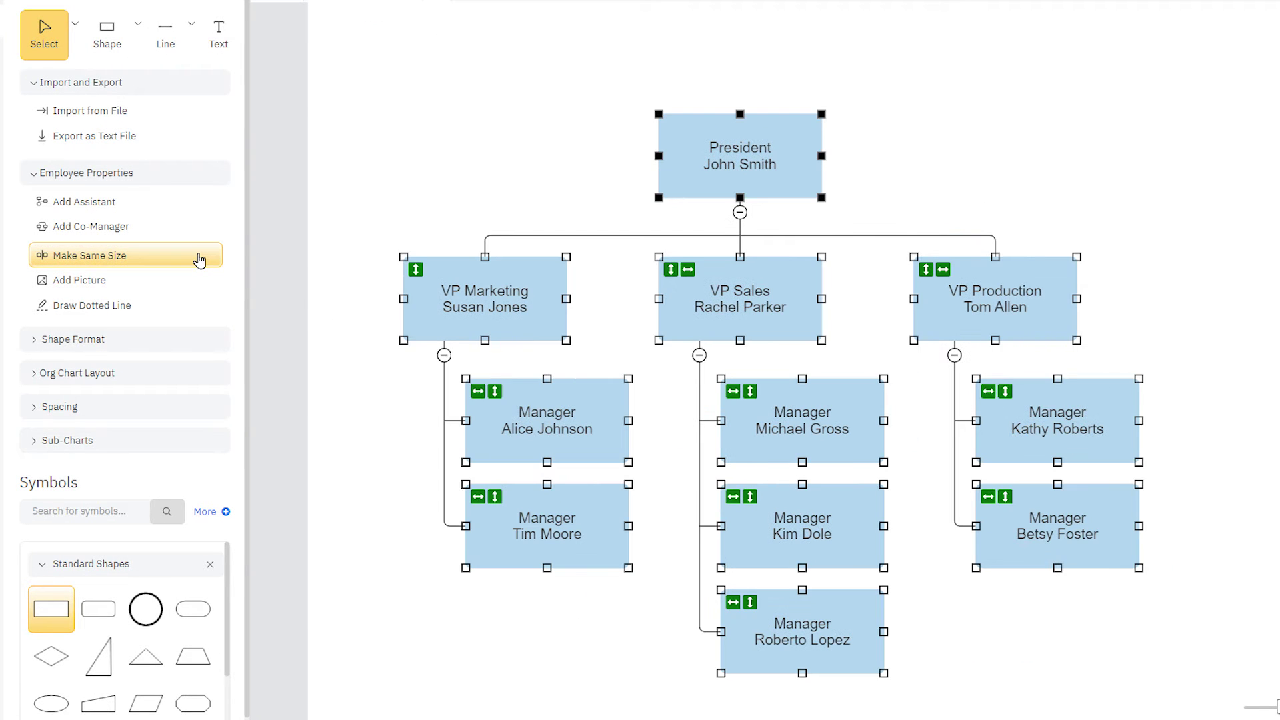
left_click(326, 281)
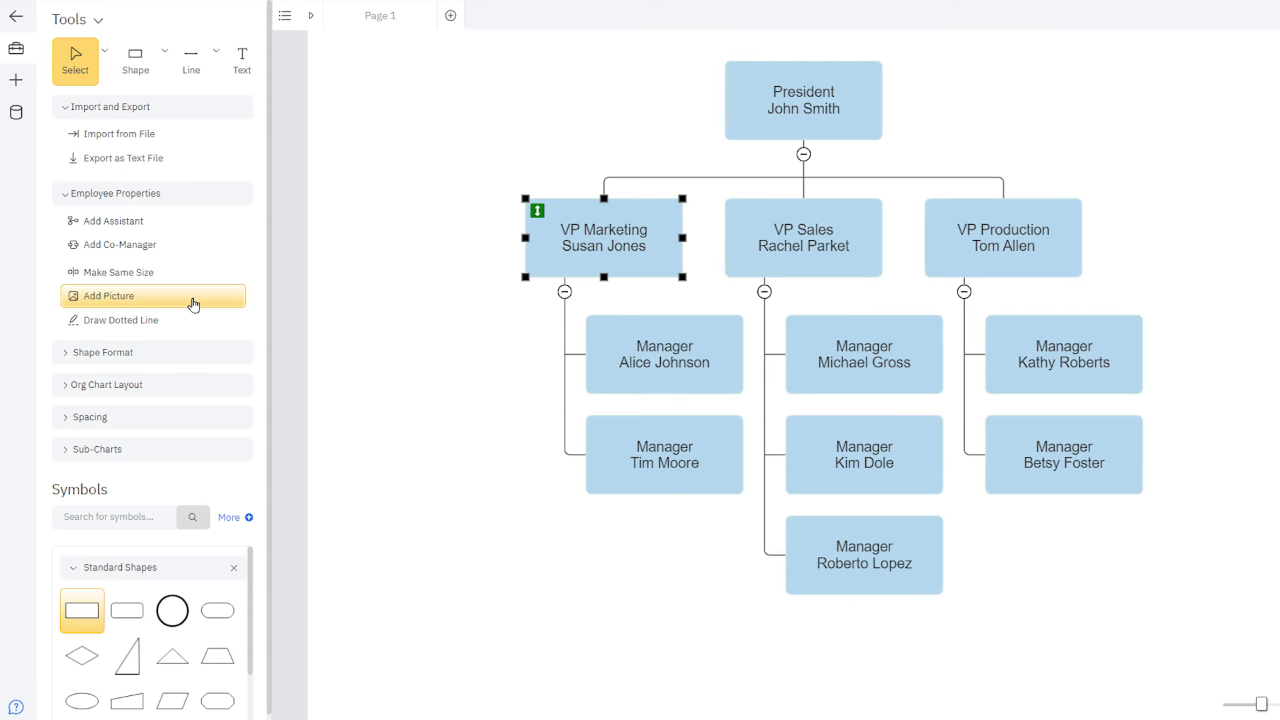
- Attach Jones.jpg as the portrait photo on the VP Marketing box
left_click(194, 301)
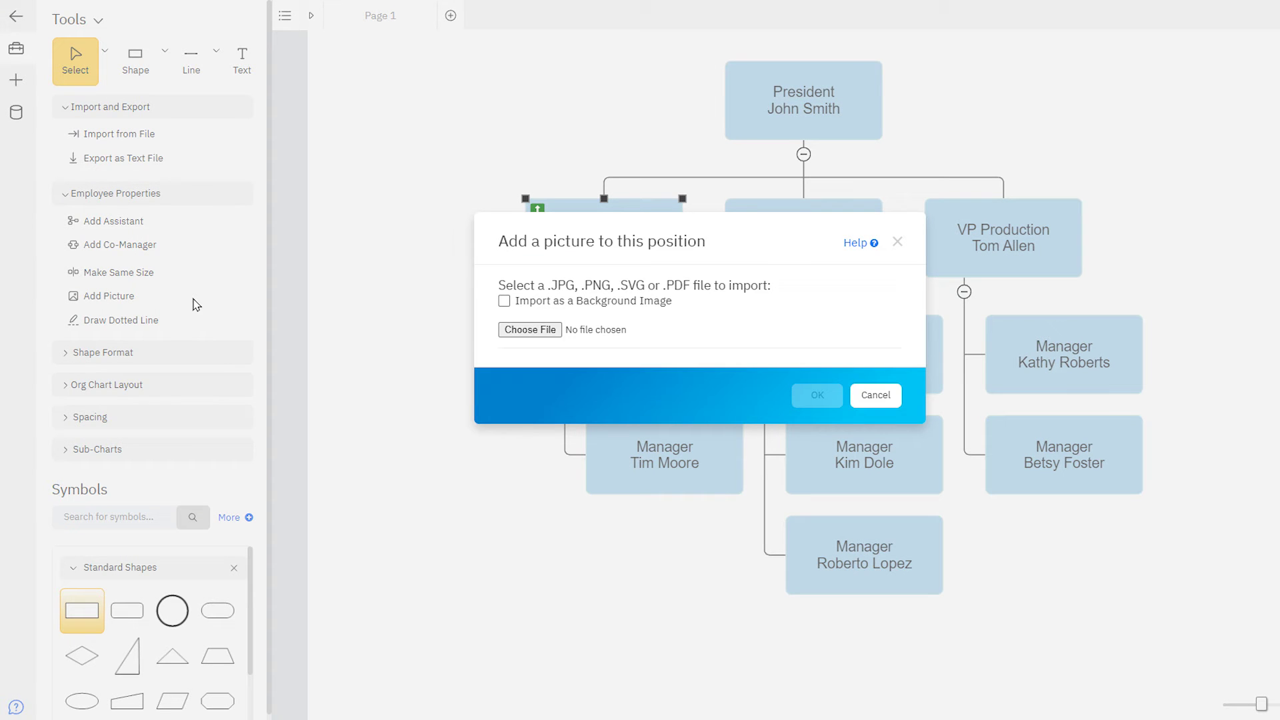
left_click(515, 335)
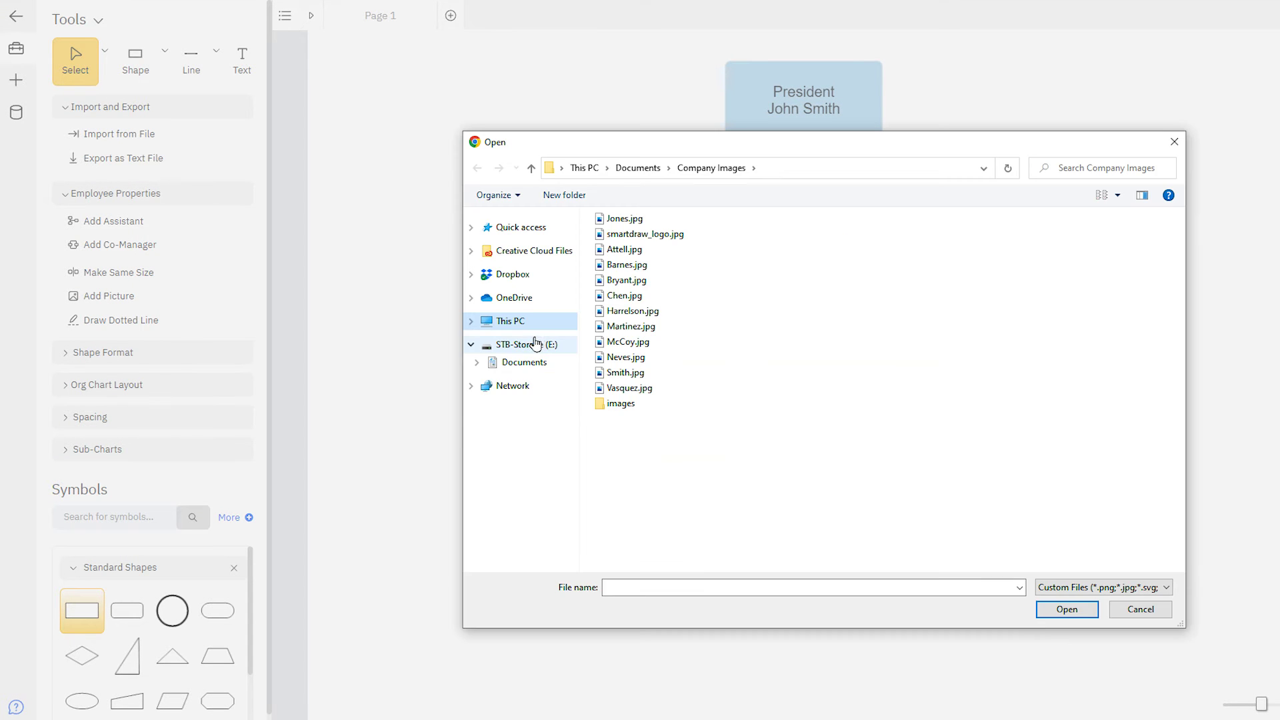
left_click(630, 219)
left_click(1067, 608)
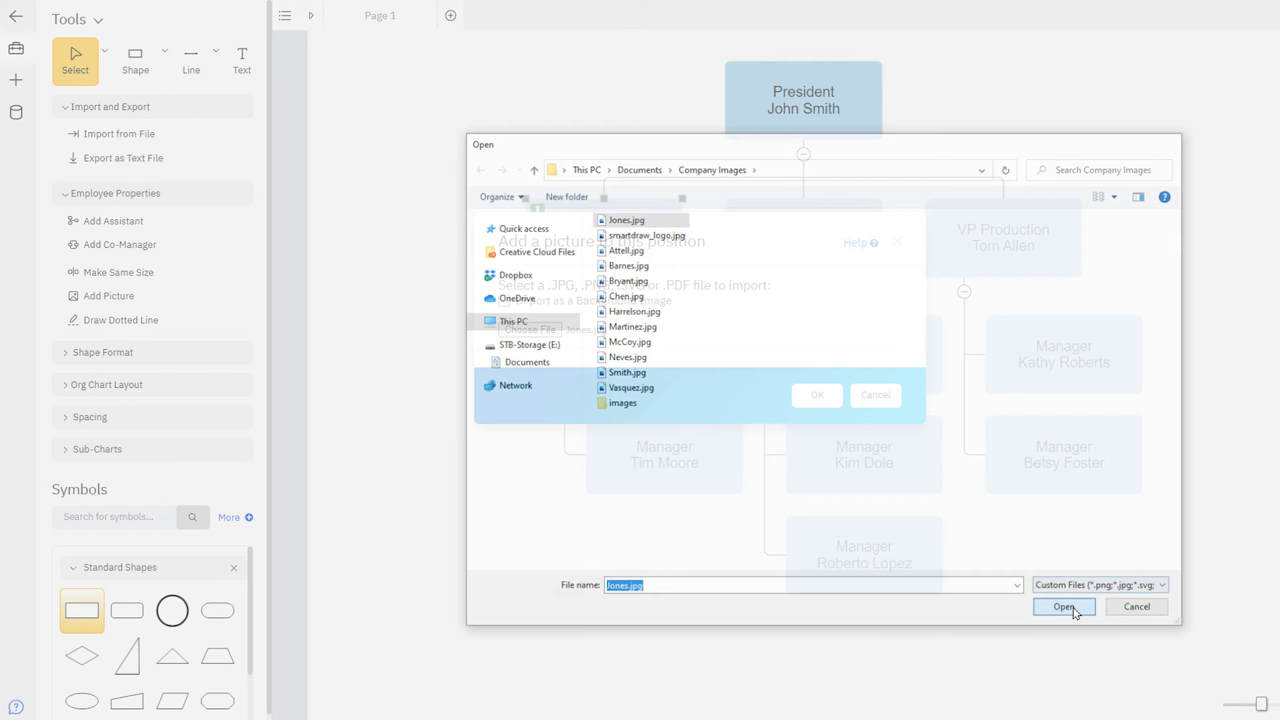
left_click(819, 394)
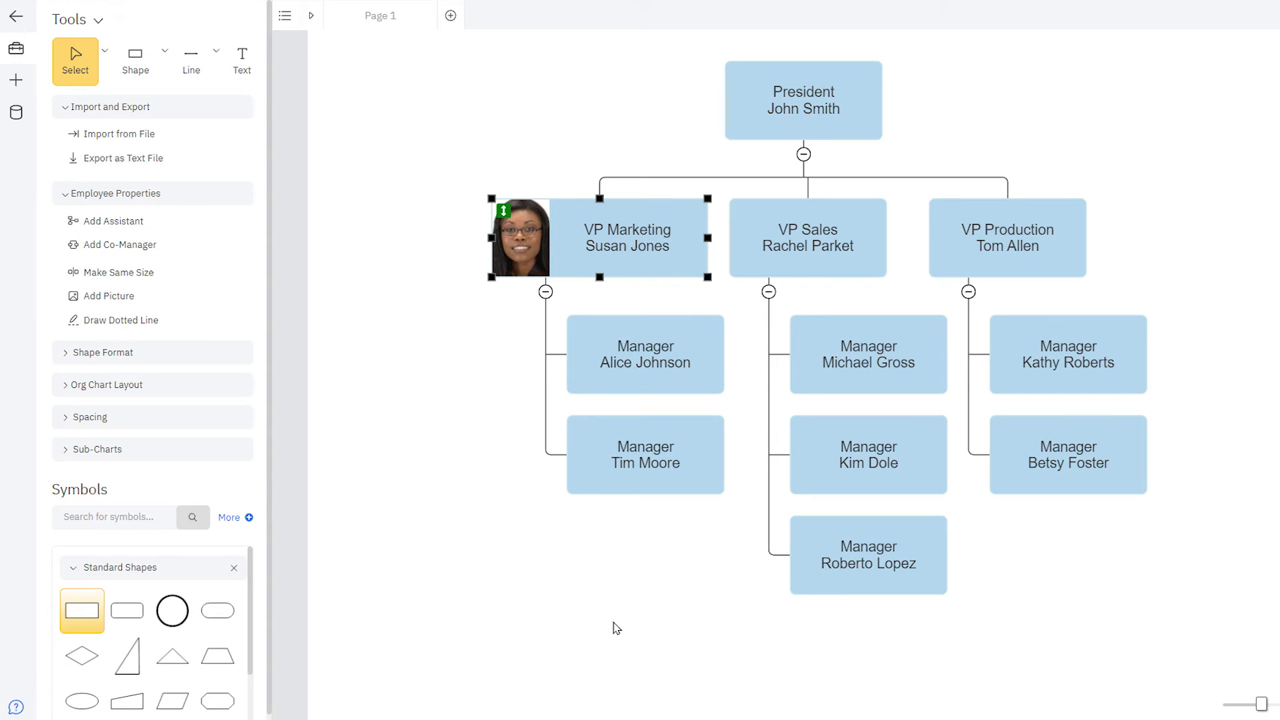
left_click(617, 628)
- Connect President to the upper VP Production manager box with a dotted line
left_click(229, 323)
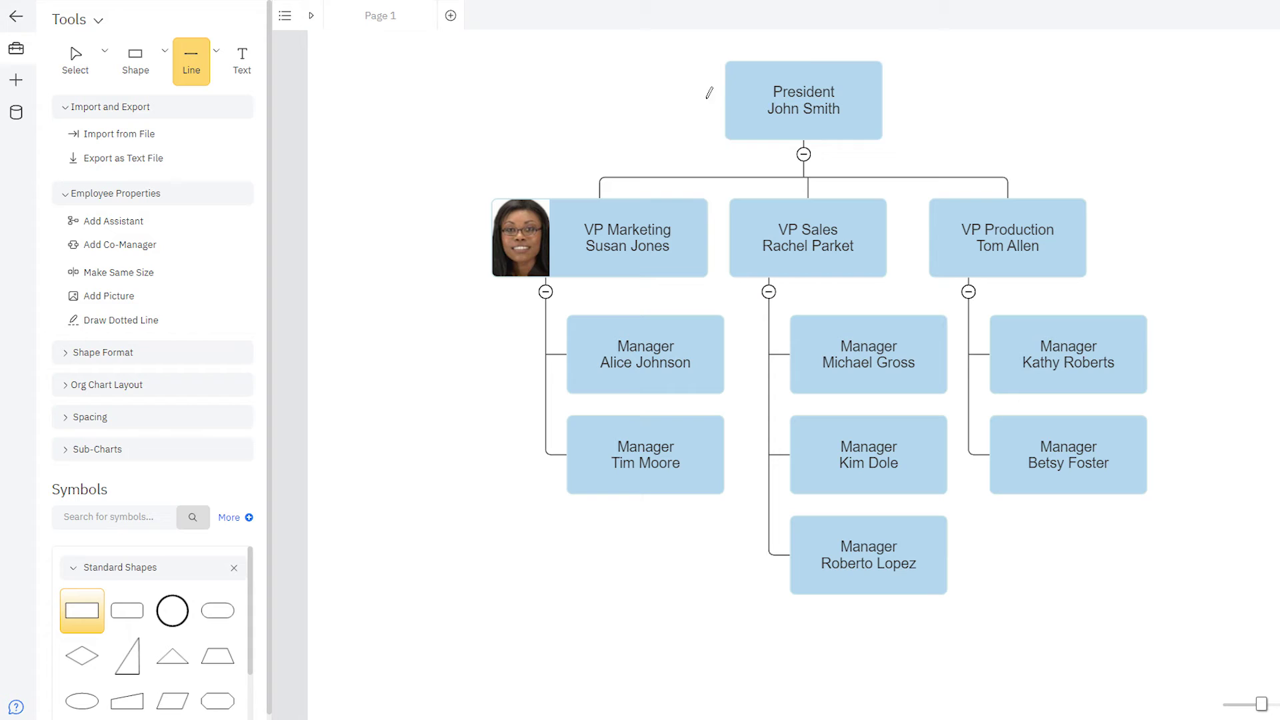
left_click_drag(885, 100, 1143, 348)
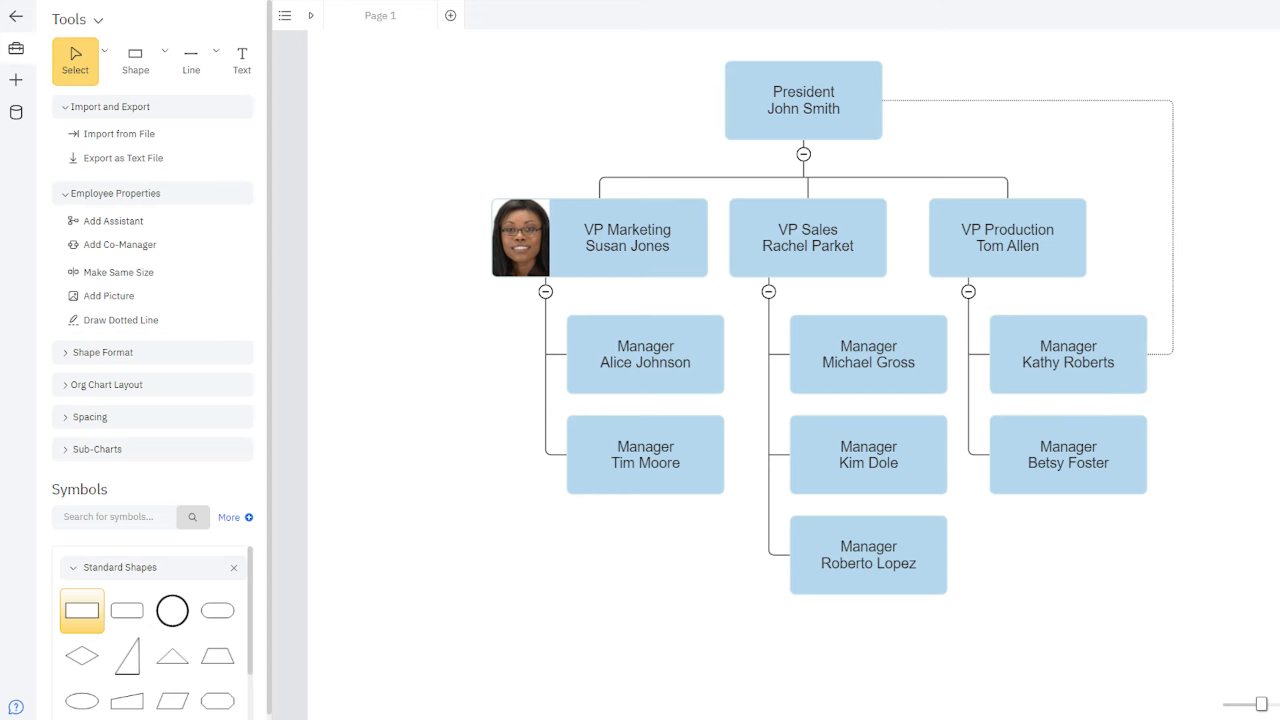
left_click_drag(1273, 46, 444, 641)
- Try photo and text box layouts on all boxes, then return to plain centred text
left_click(67, 353)
left_click(131, 387)
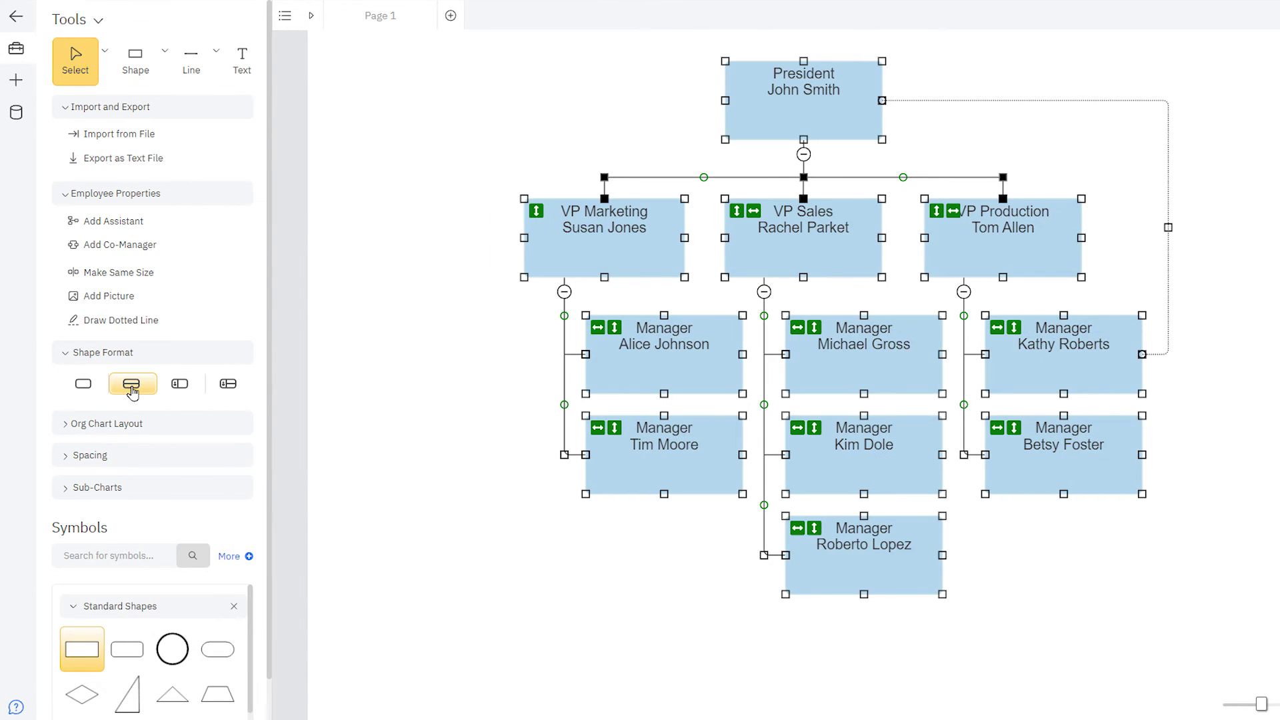
left_click(179, 387)
left_click(226, 387)
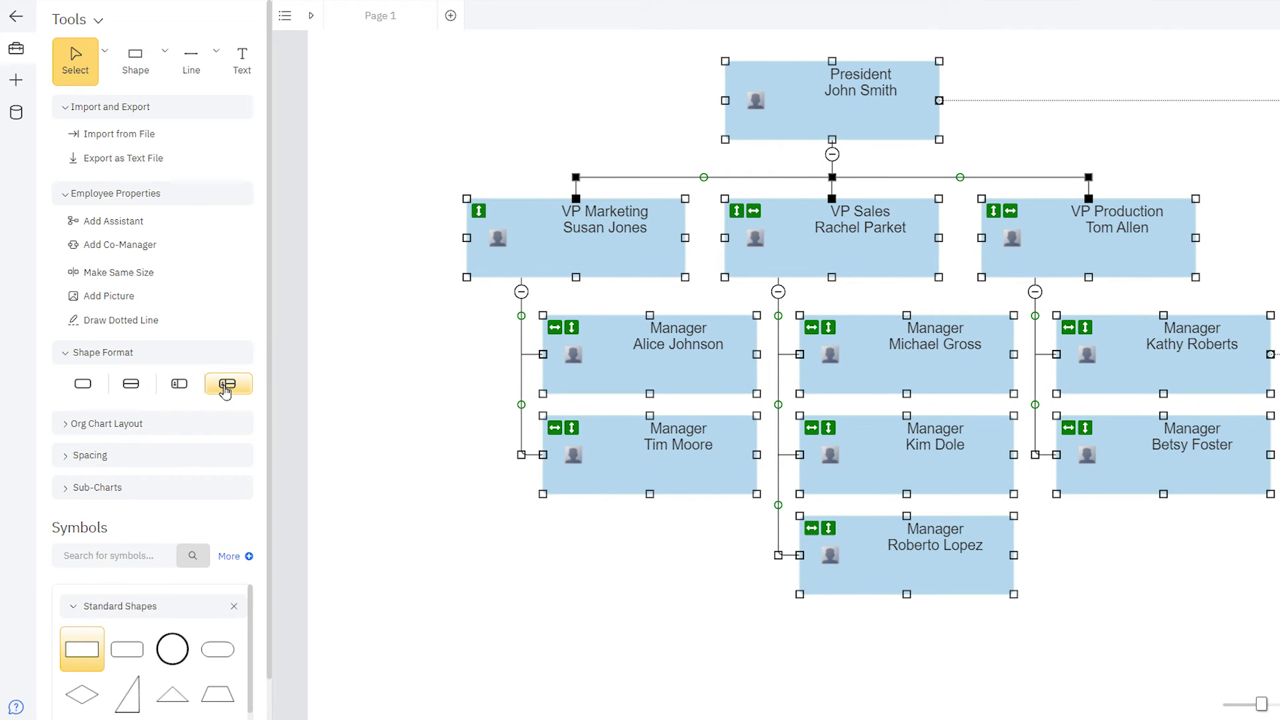
left_click(84, 385)
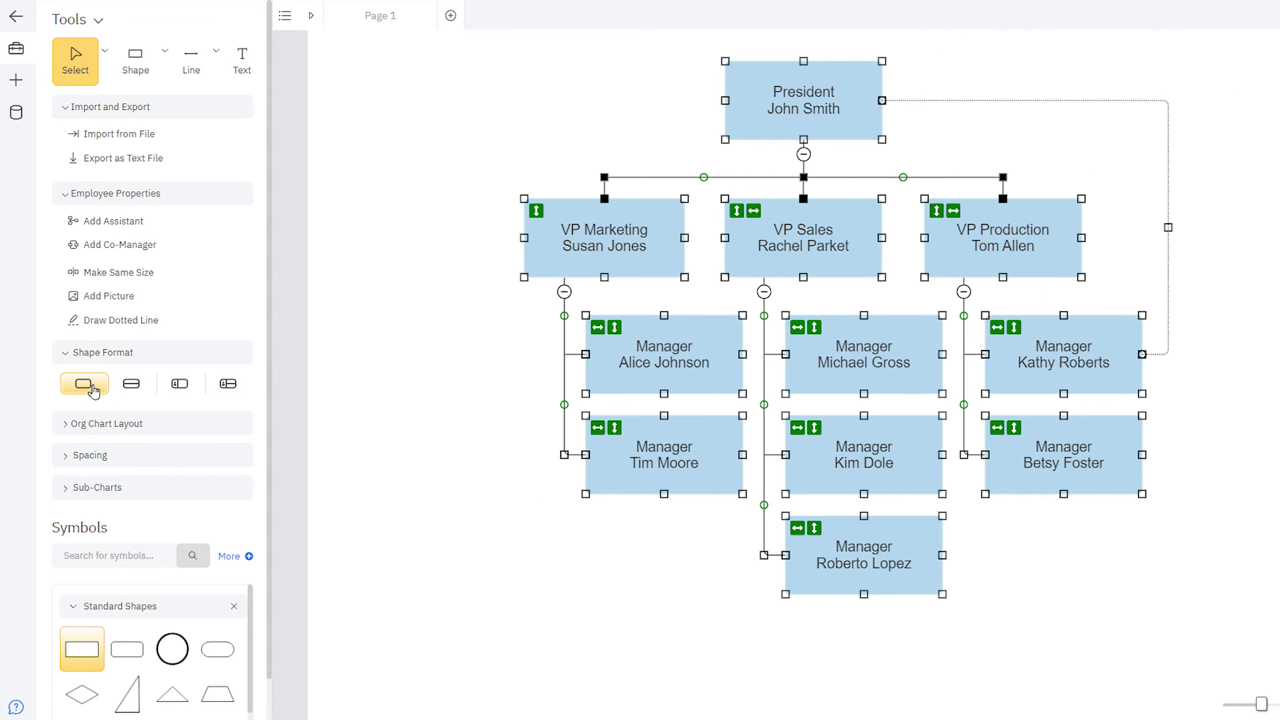
- Flip the chart direction to bottom up, then back to top down
left_click(65, 425)
left_click(226, 452)
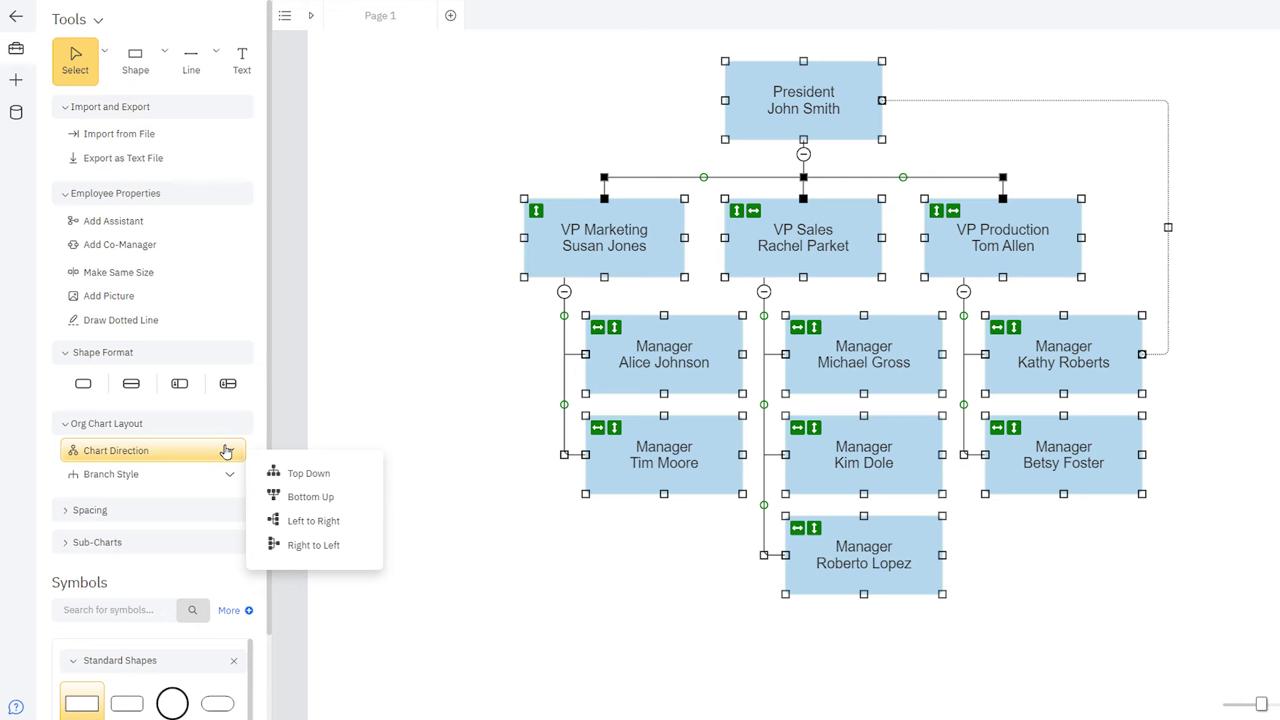
left_click(282, 496)
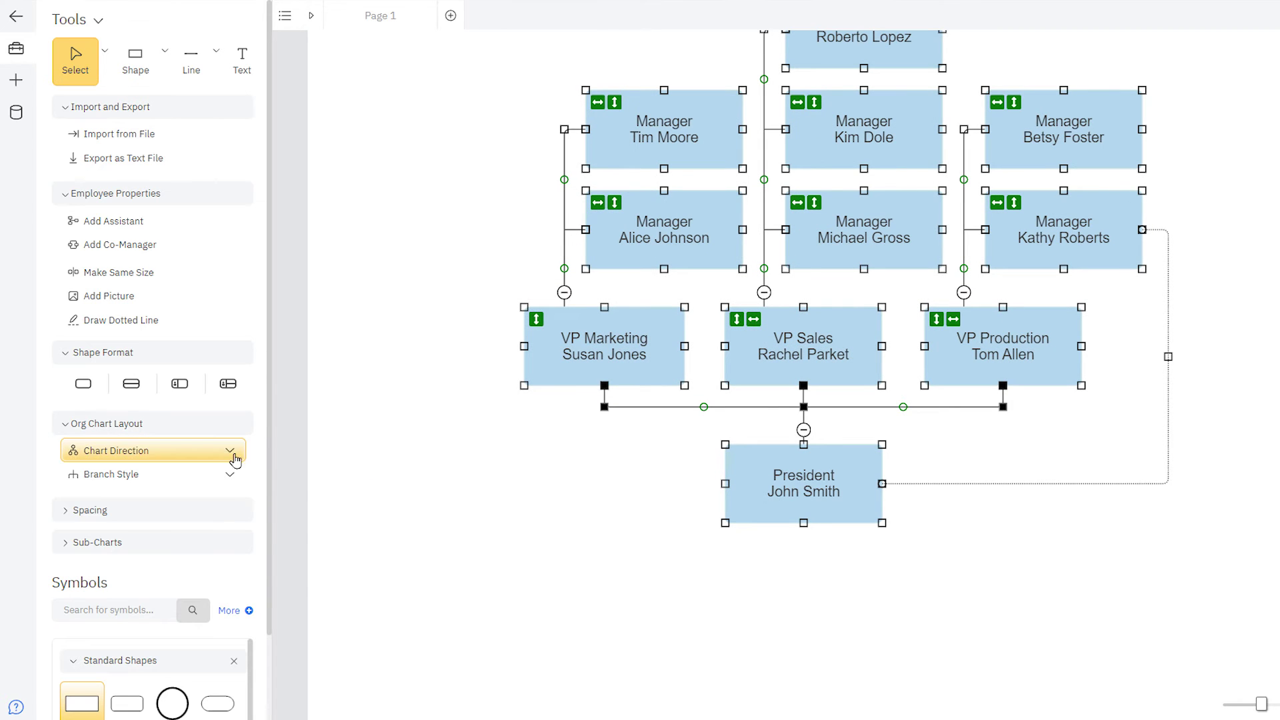
left_click(234, 452)
left_click(292, 478)
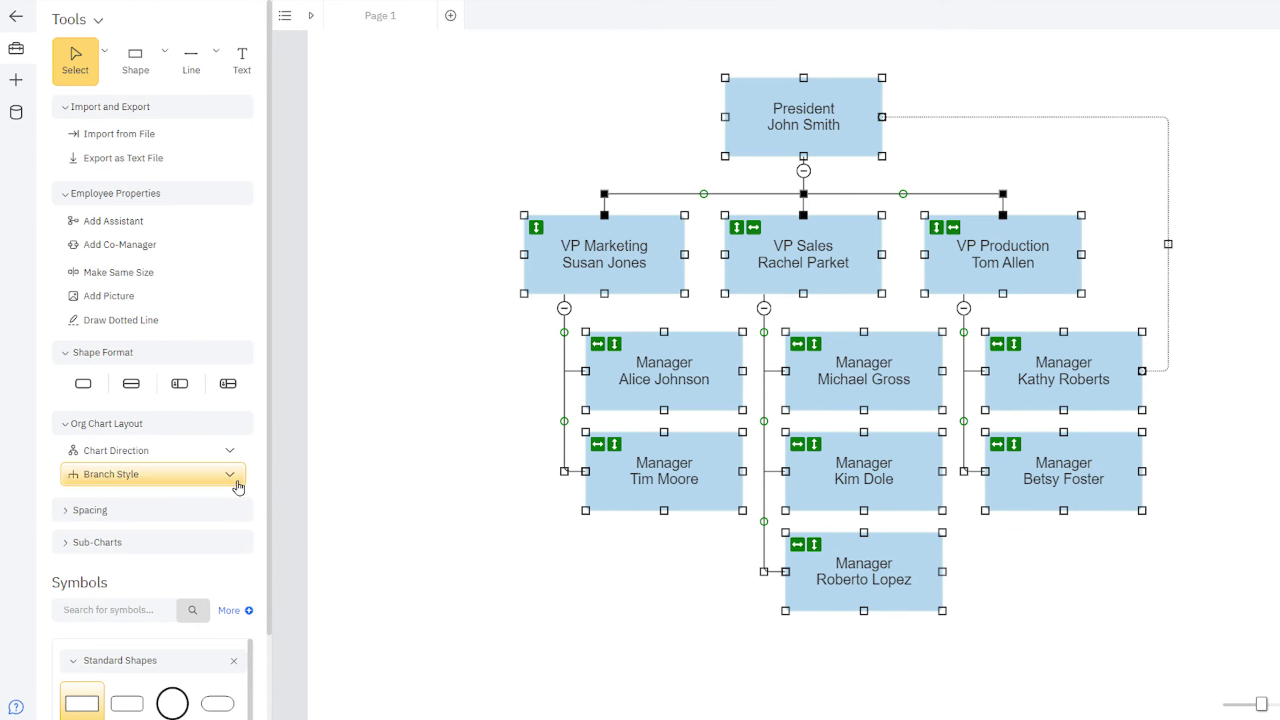
- Set chart spacing to 0.4 vertical and 0.5 horizontal
left_click(231, 485)
left_click(195, 511)
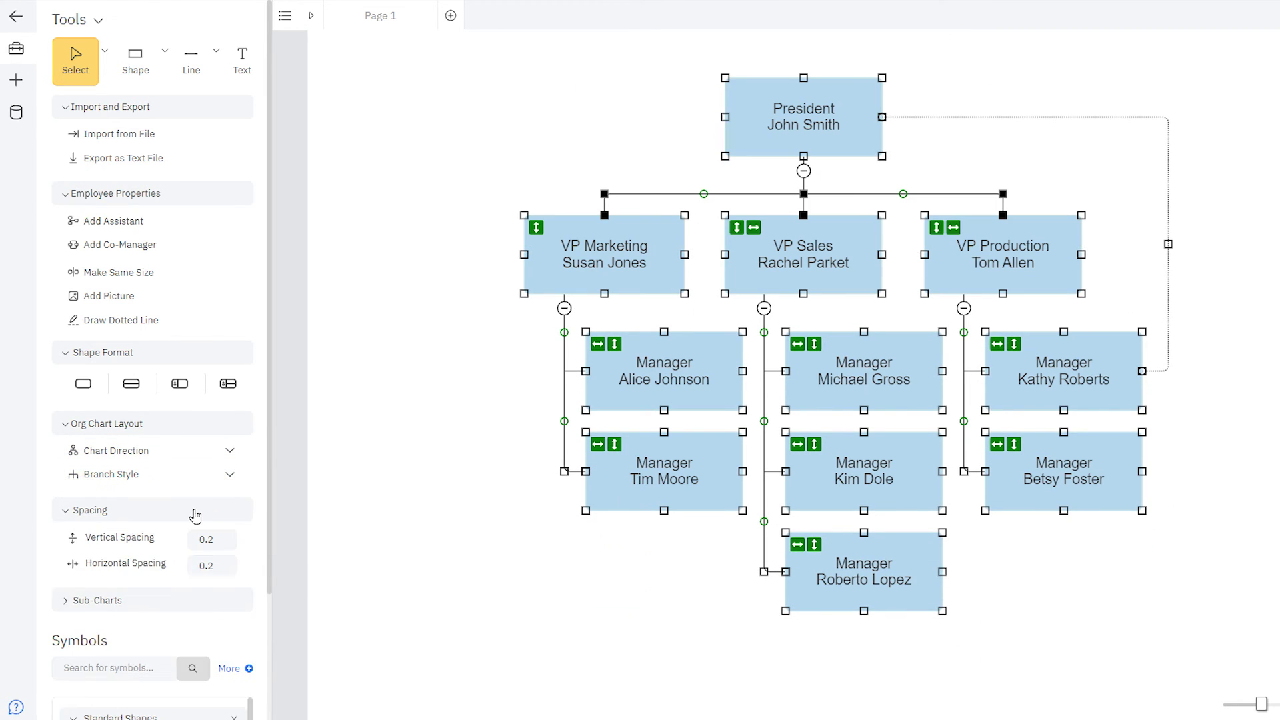
left_click(231, 537)
left_click(231, 538)
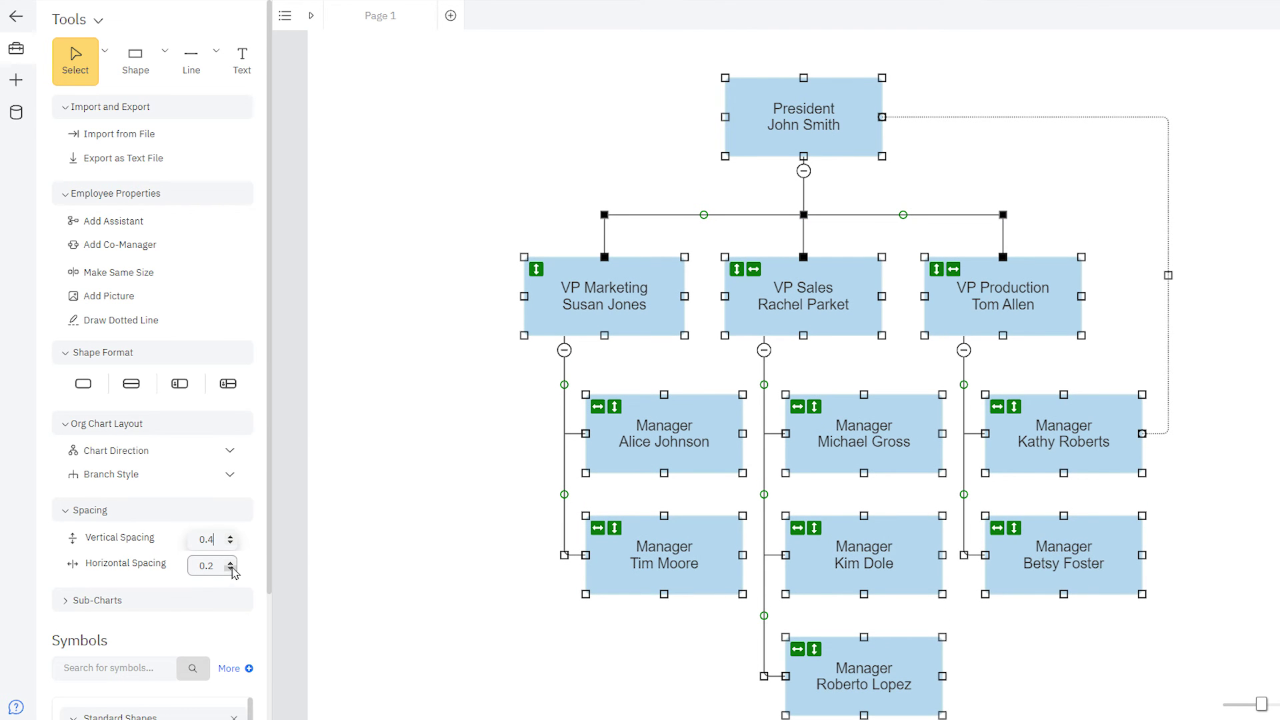
left_click(231, 564)
left_click(231, 565)
left_click(231, 565)
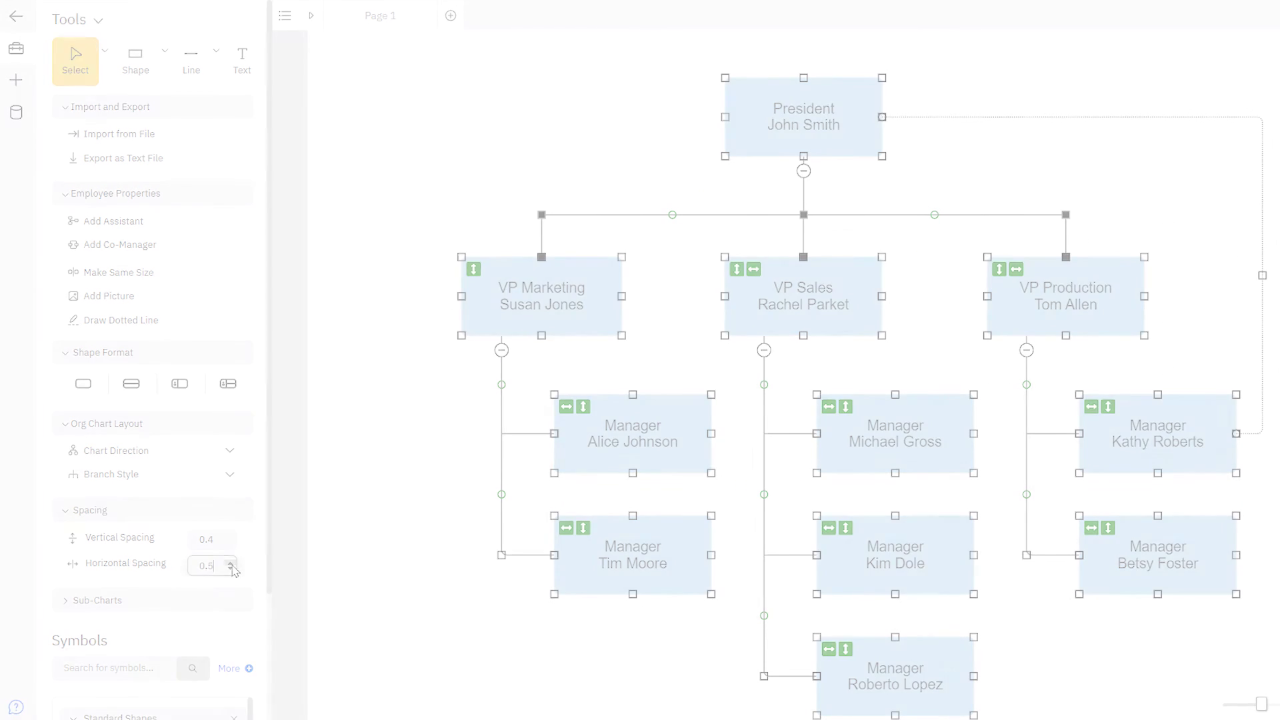
left_click_drag(1058, 634, 596, 303)
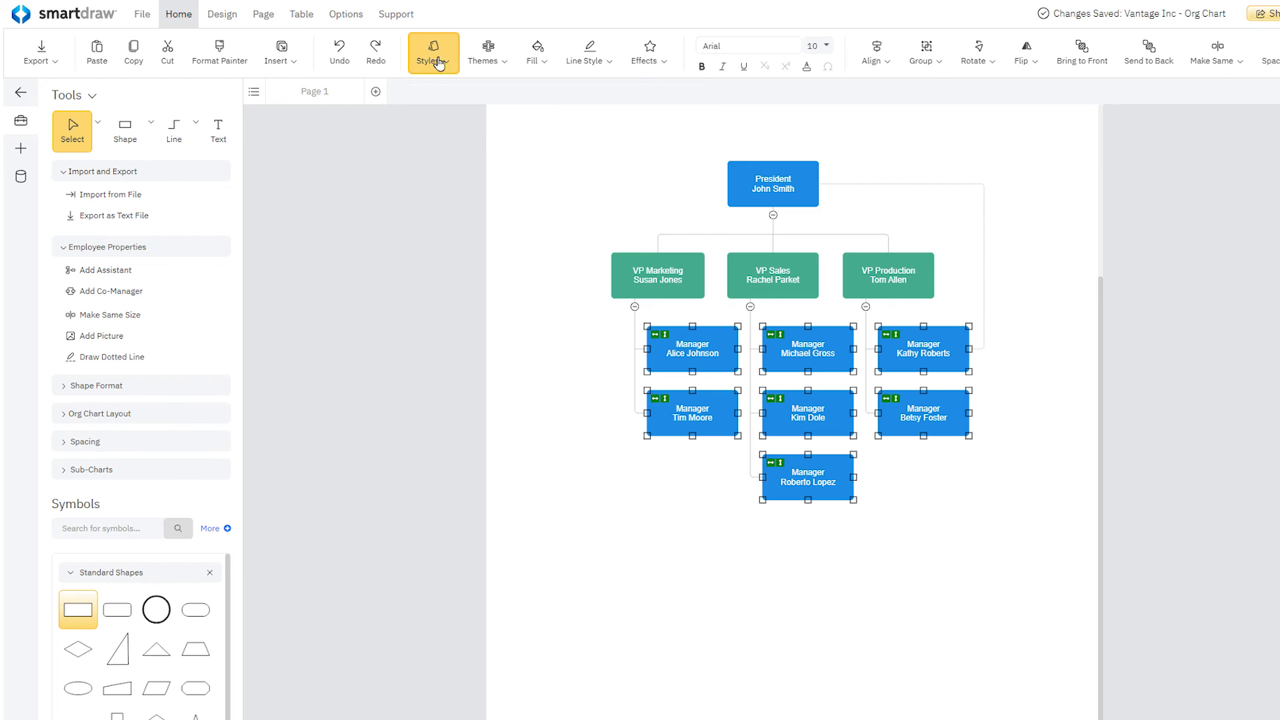
- Apply an orange shape style to the selected Manager boxes
left_click(439, 64)
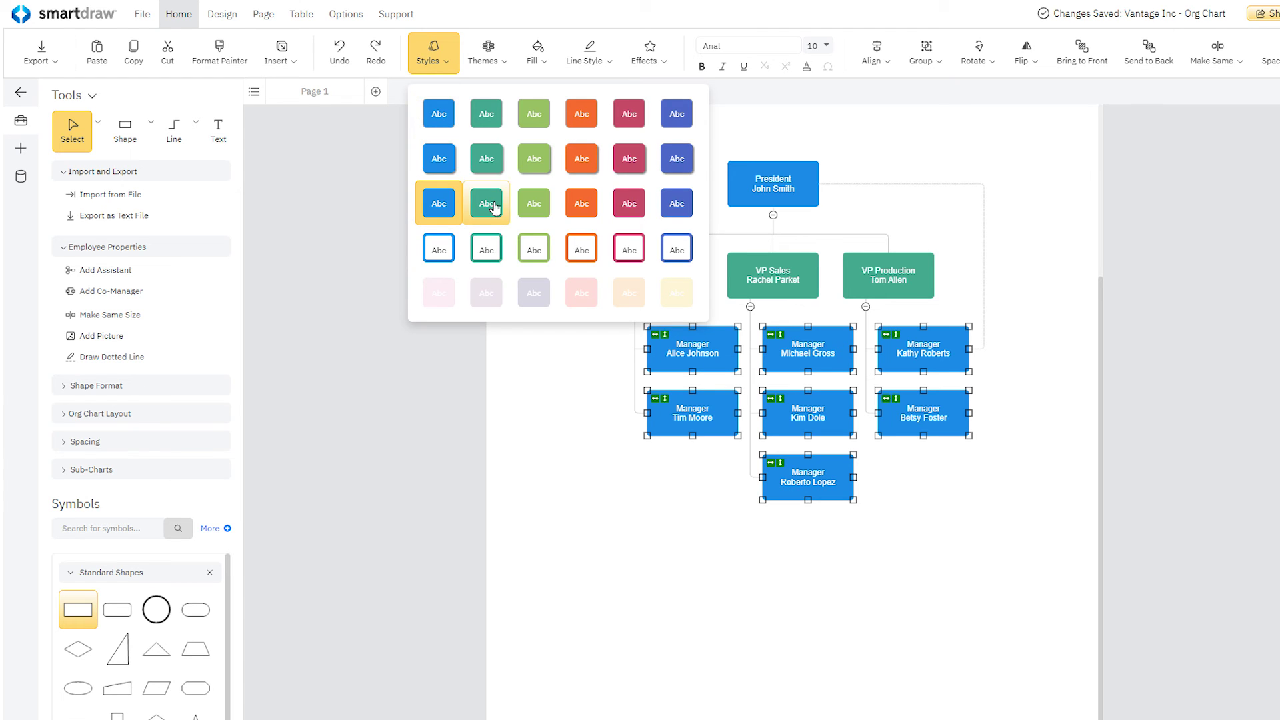
left_click(596, 210)
left_click(597, 209)
- Apply the blue and crimson colour theme and check the Fill and Line Style choices
left_click(487, 50)
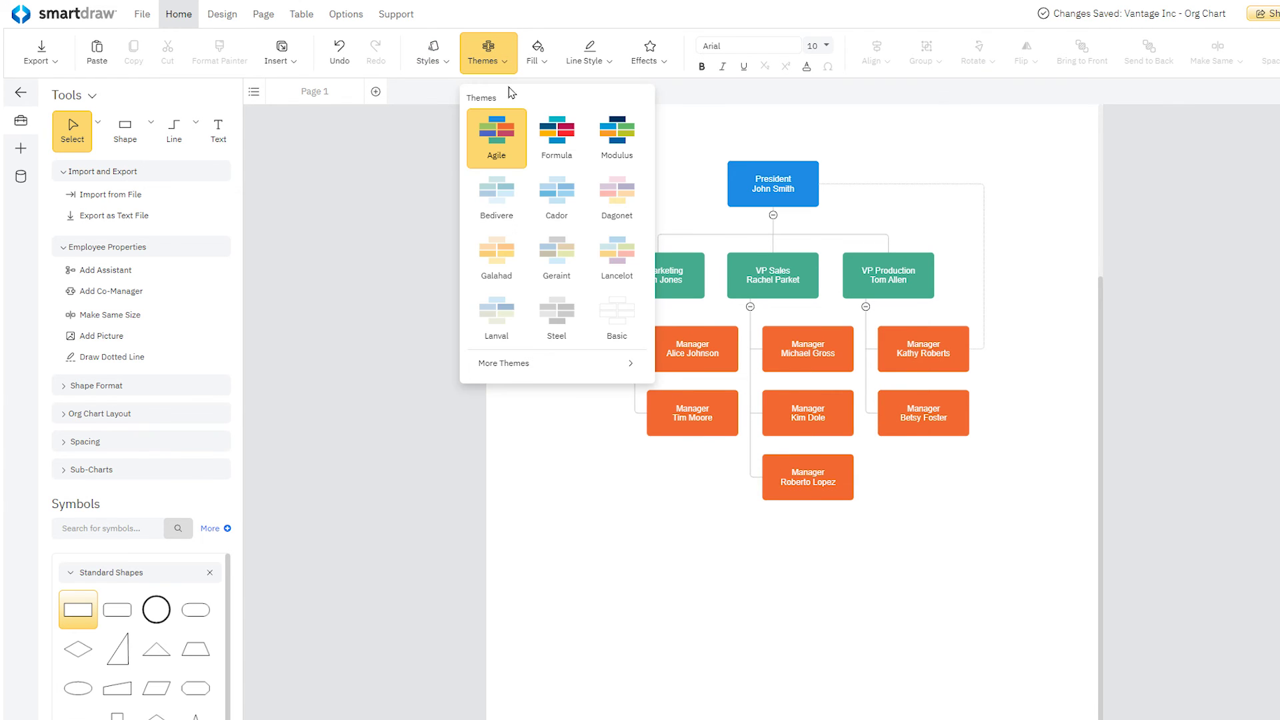
left_click(553, 132)
left_click(538, 52)
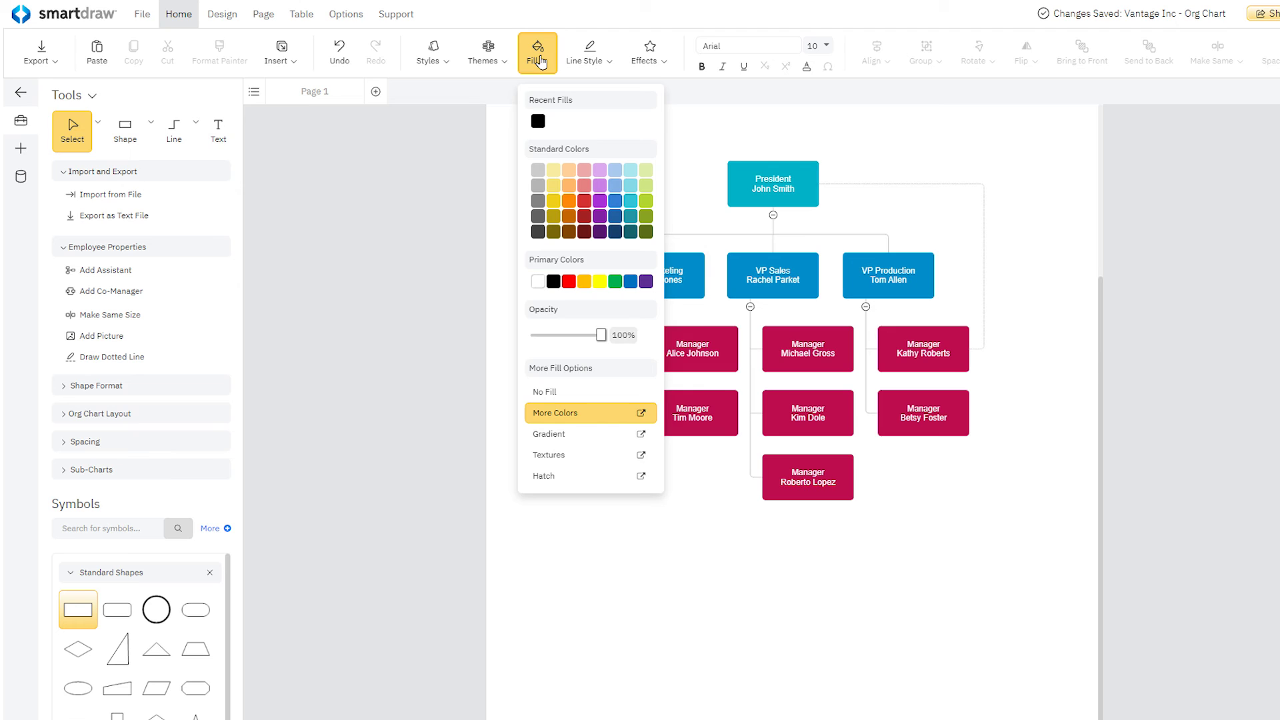
left_click(582, 59)
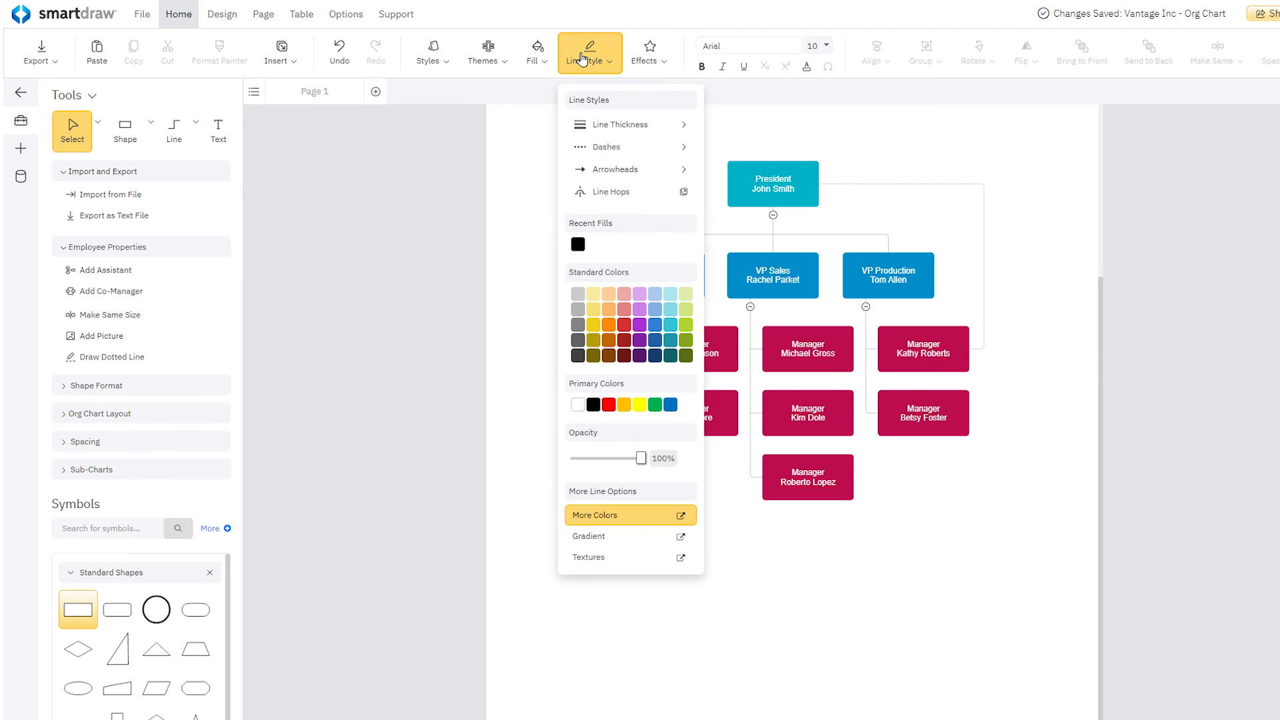
left_click(514, 146)
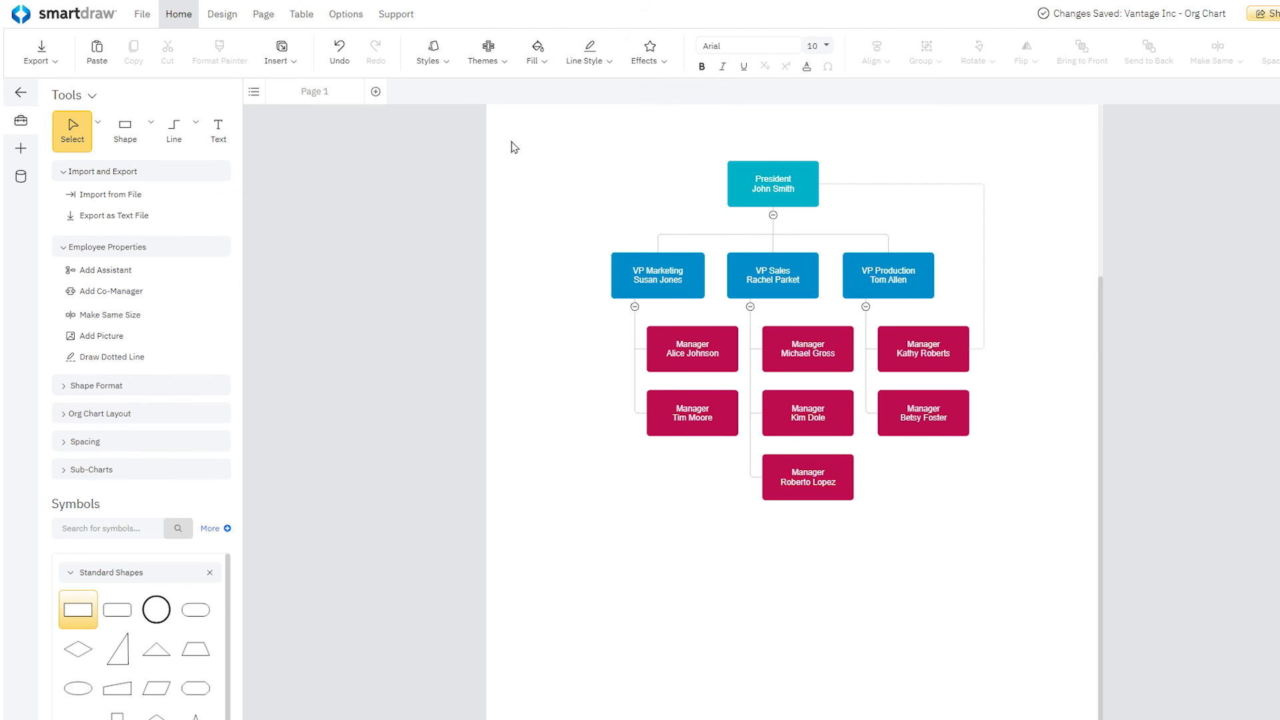
- Insert a Brainwrite sticky-note grid whiteboard blueprint beside the org chart
left_click(21, 149)
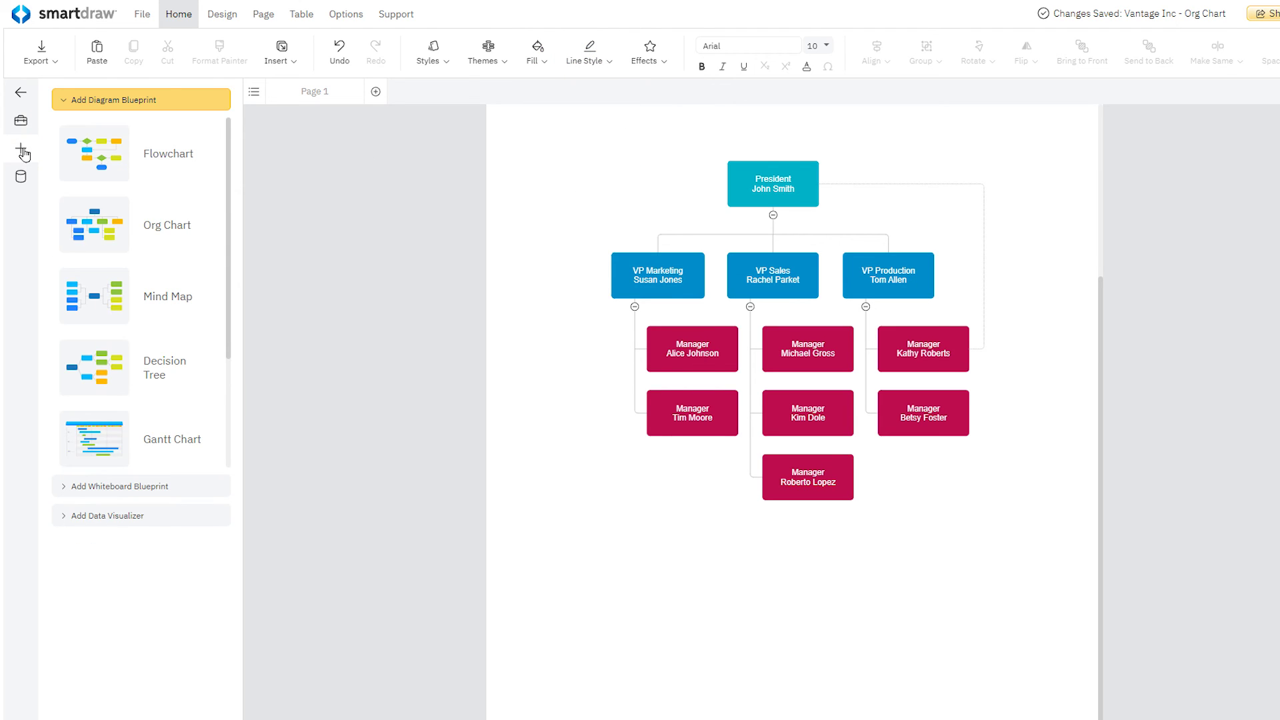
left_click(57, 487)
left_click(63, 520)
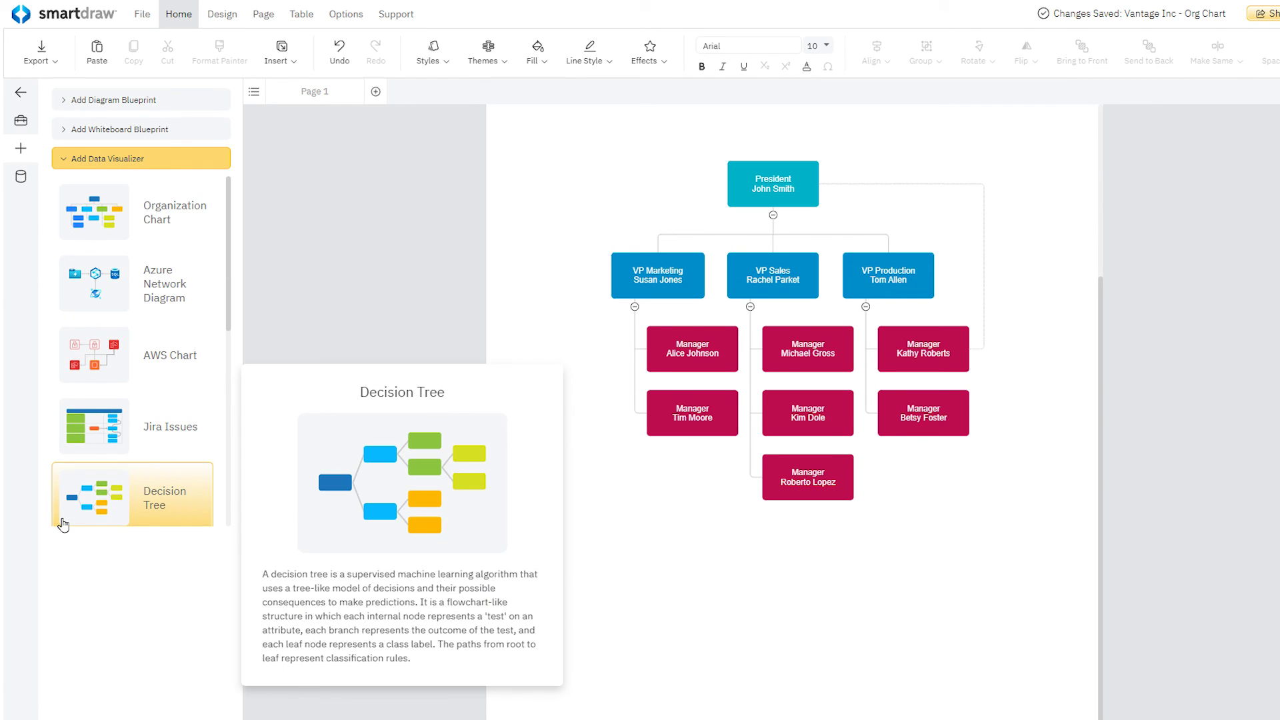
left_click(65, 133)
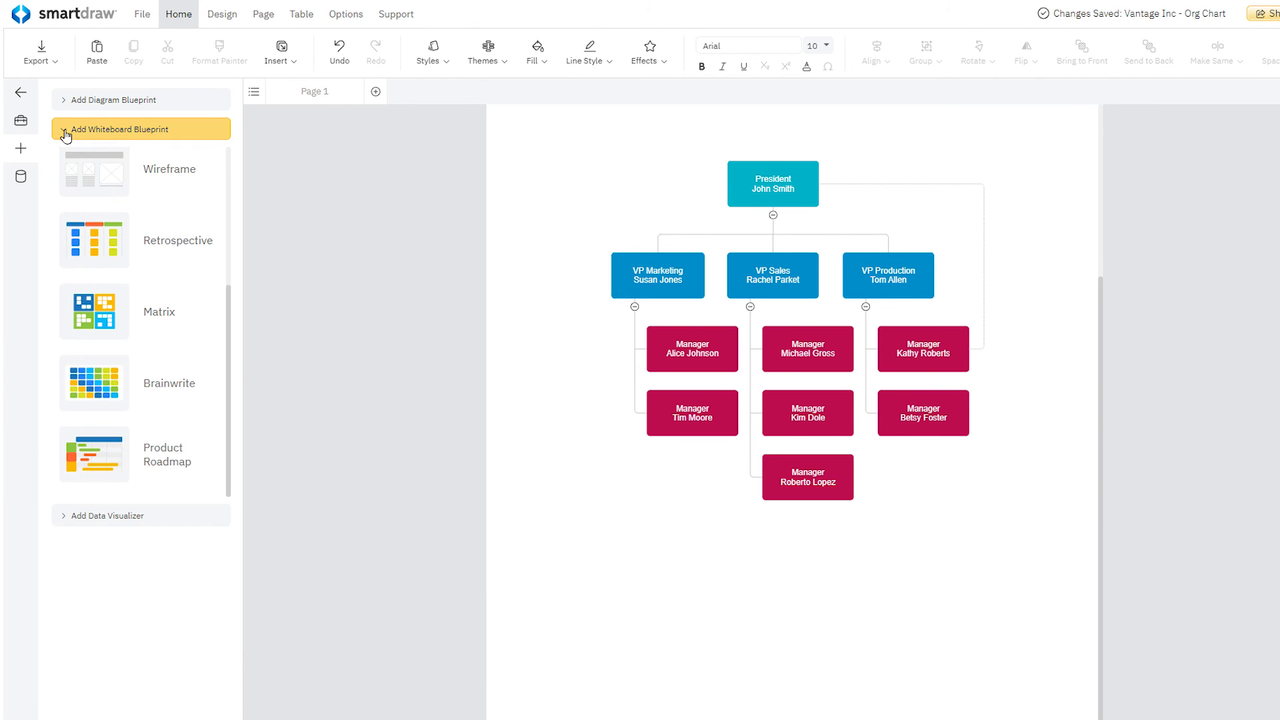
left_click(177, 381)
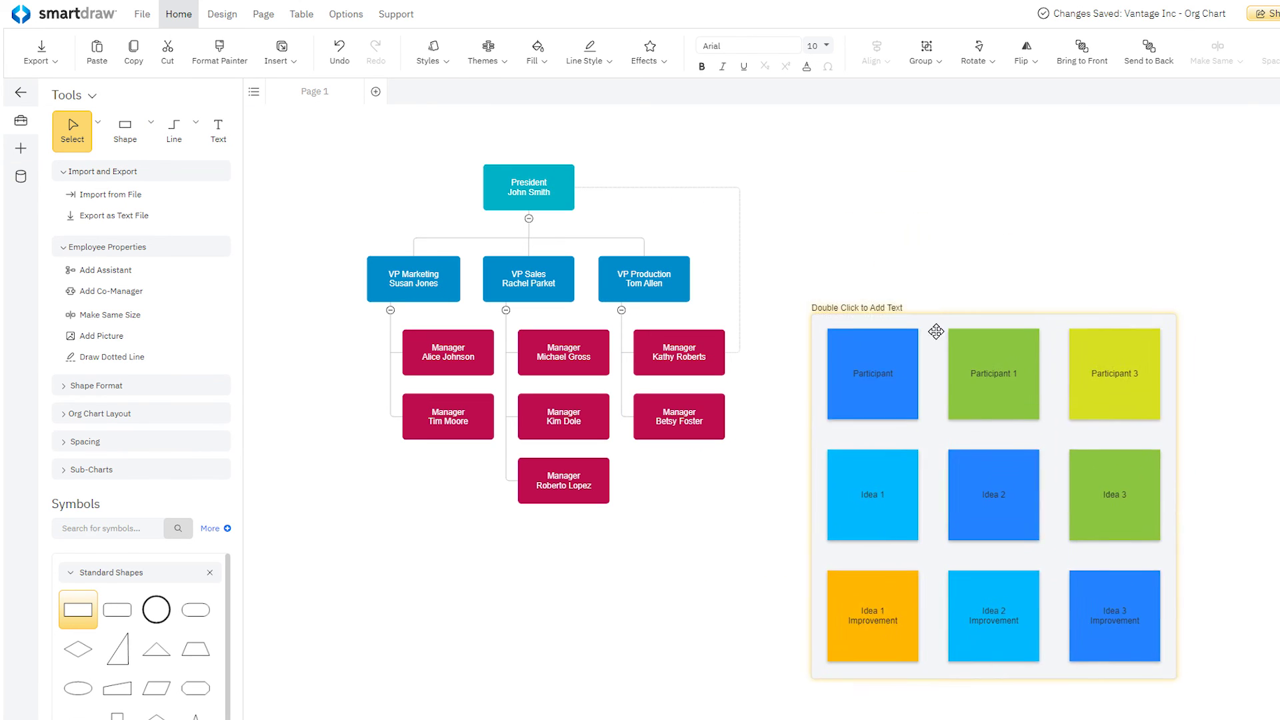
left_click(933, 354)
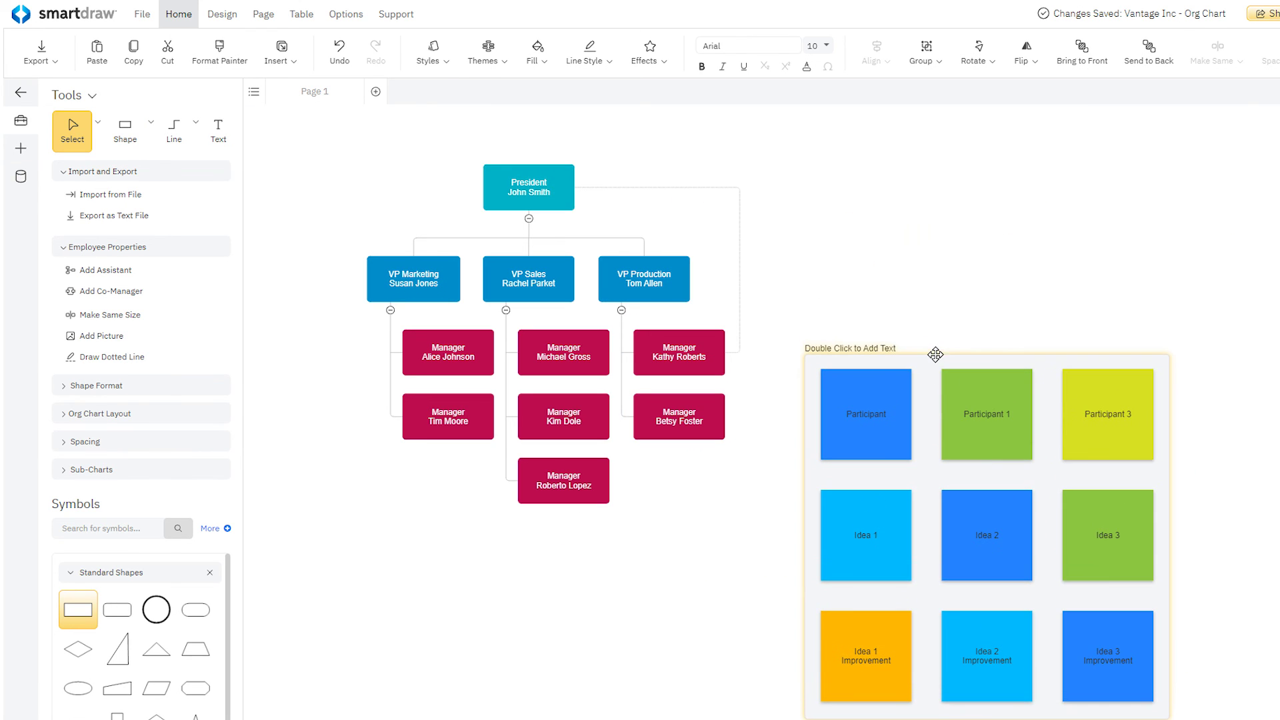
- Insert a Flowchart diagram blueprint and place it below the org chart
left_click(18, 152)
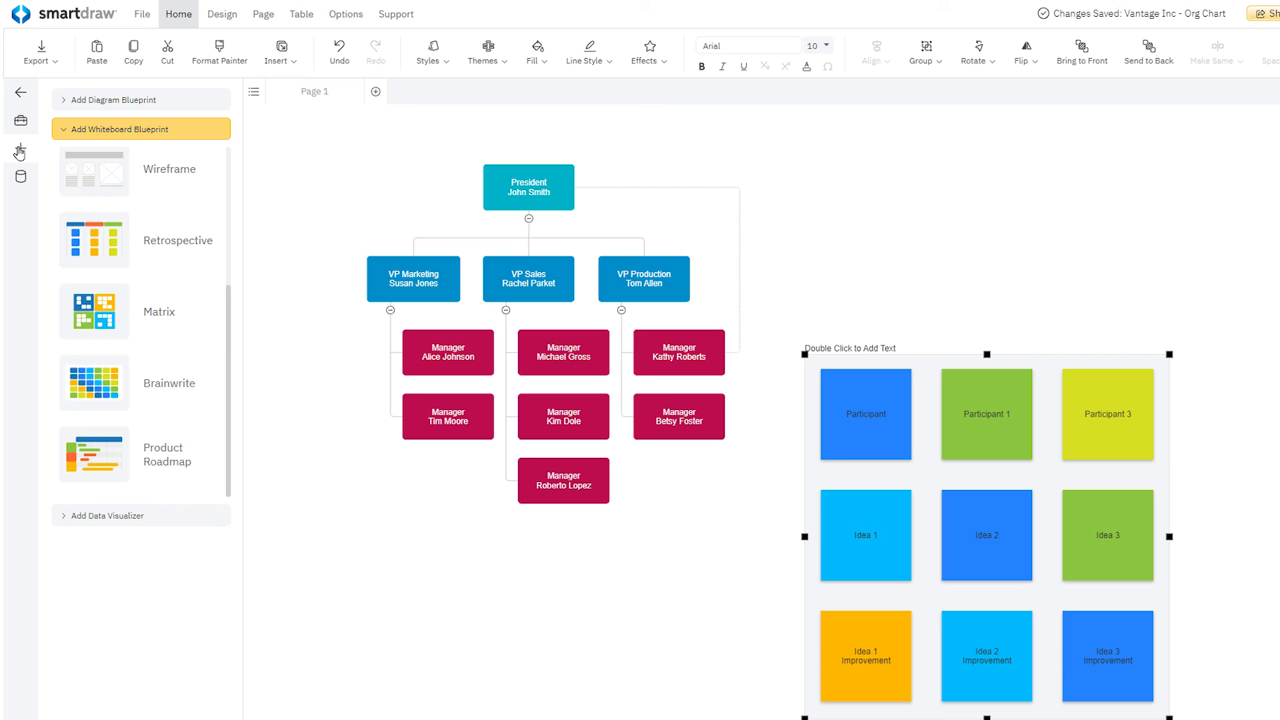
left_click(99, 105)
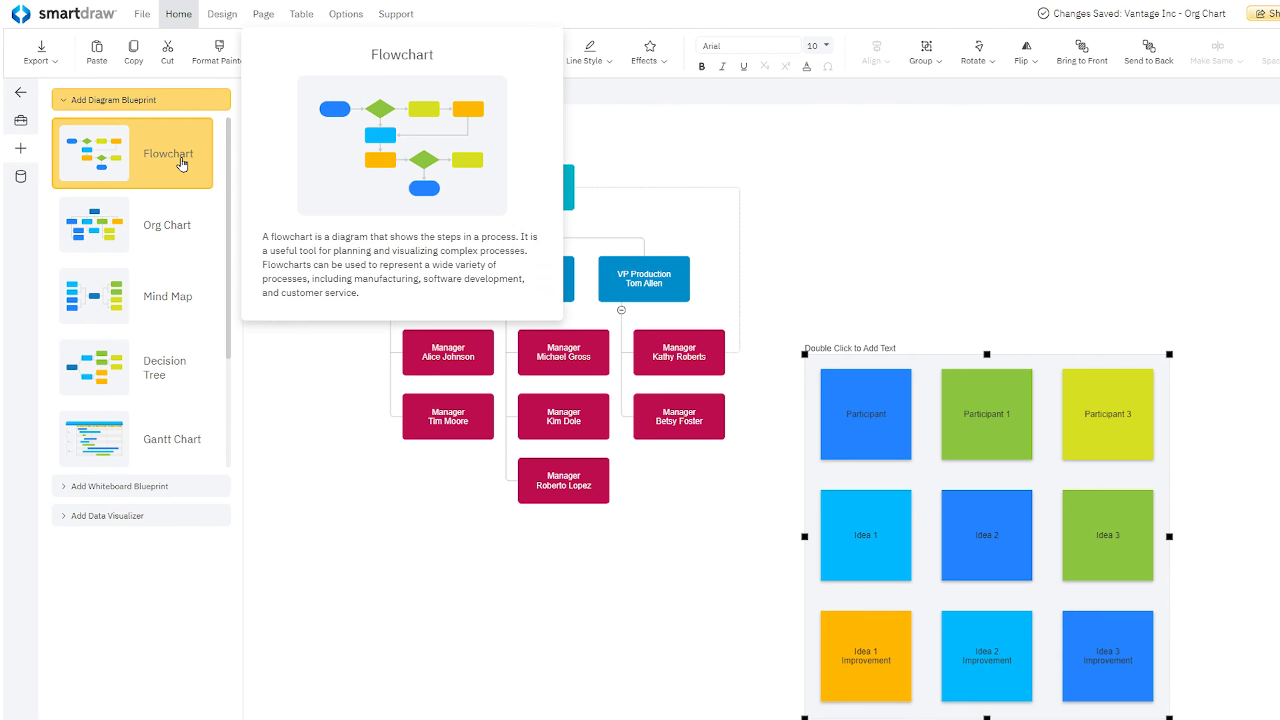
left_click(133, 155)
left_click_drag(467, 180, 433, 522)
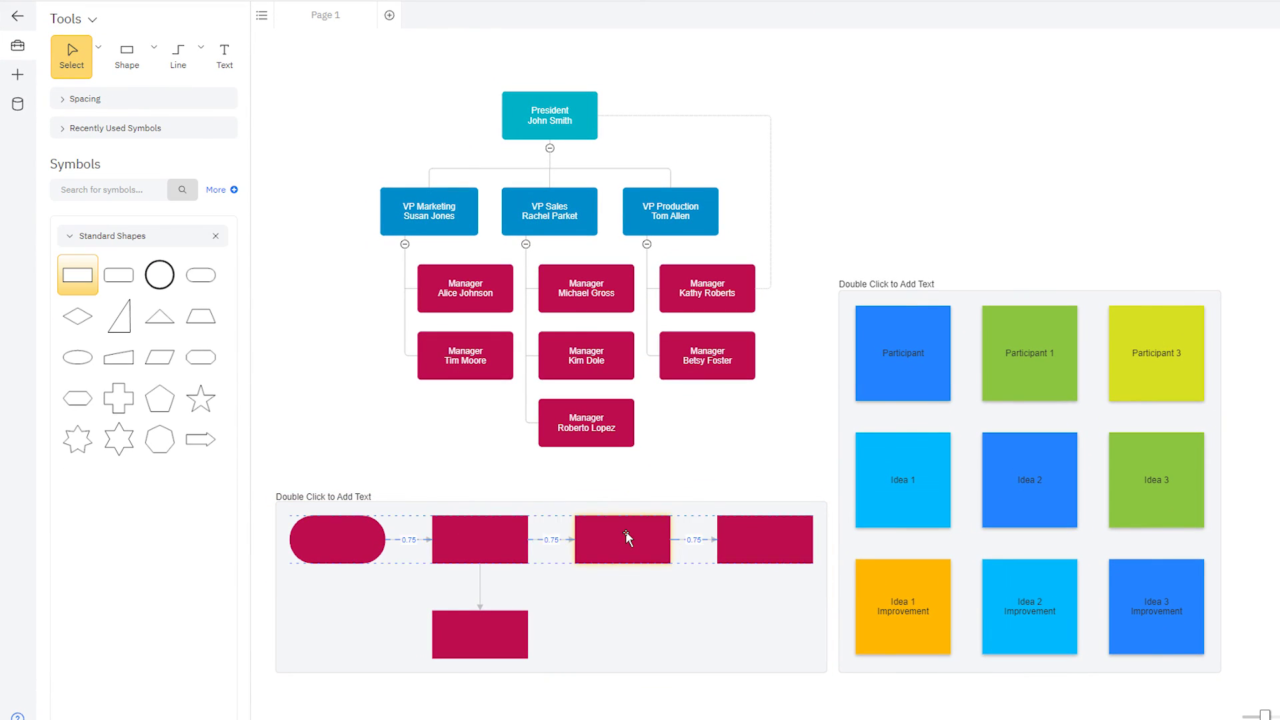
left_click(625, 537)
left_click(901, 495)
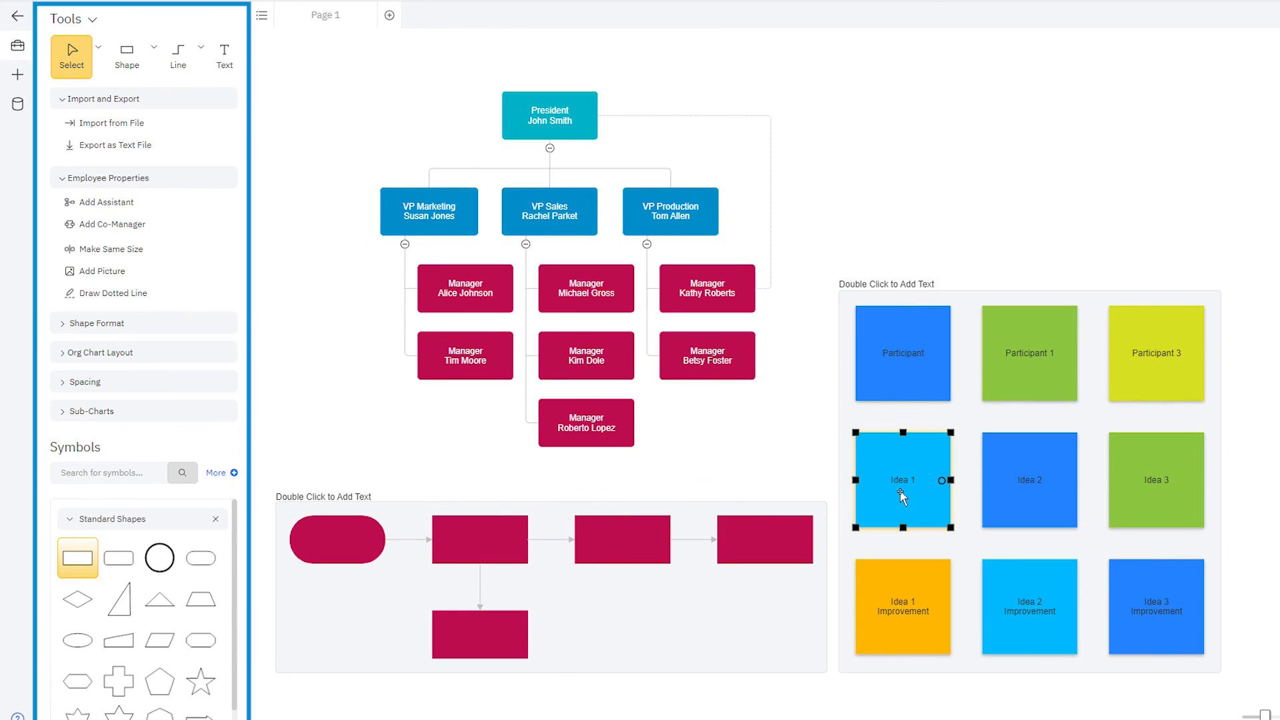
left_click(767, 540)
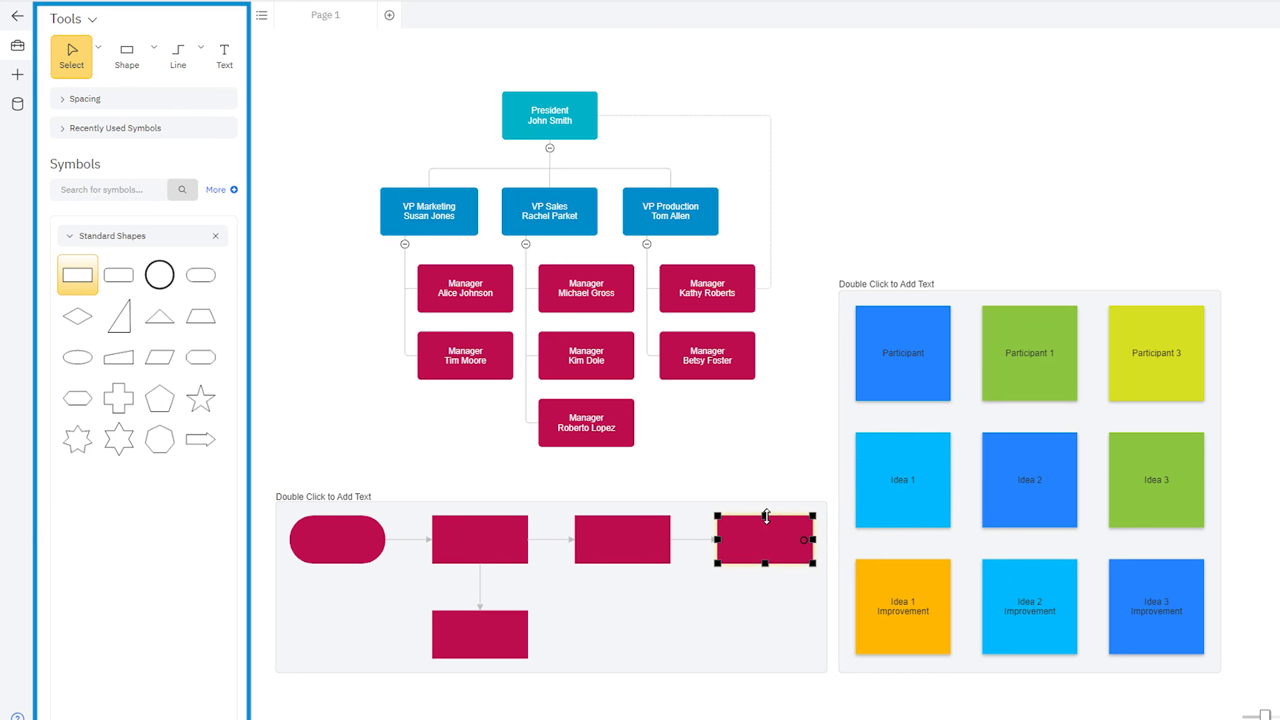
left_click(606, 429)
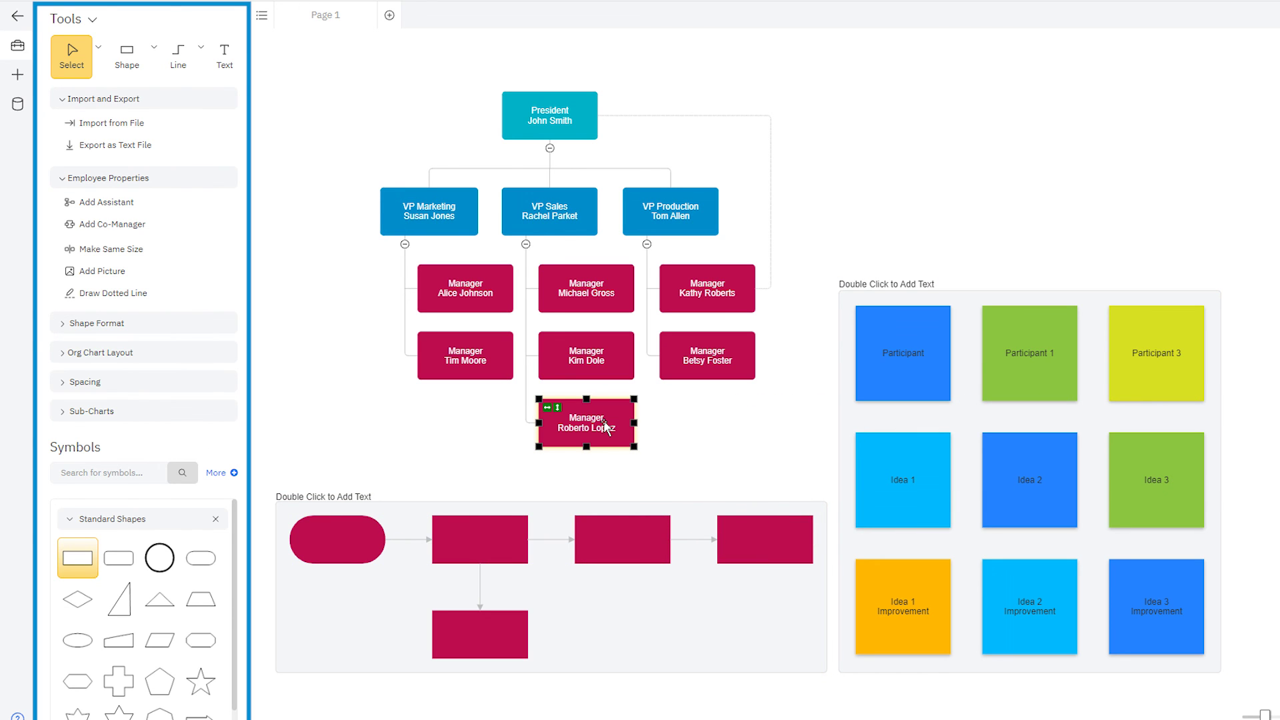